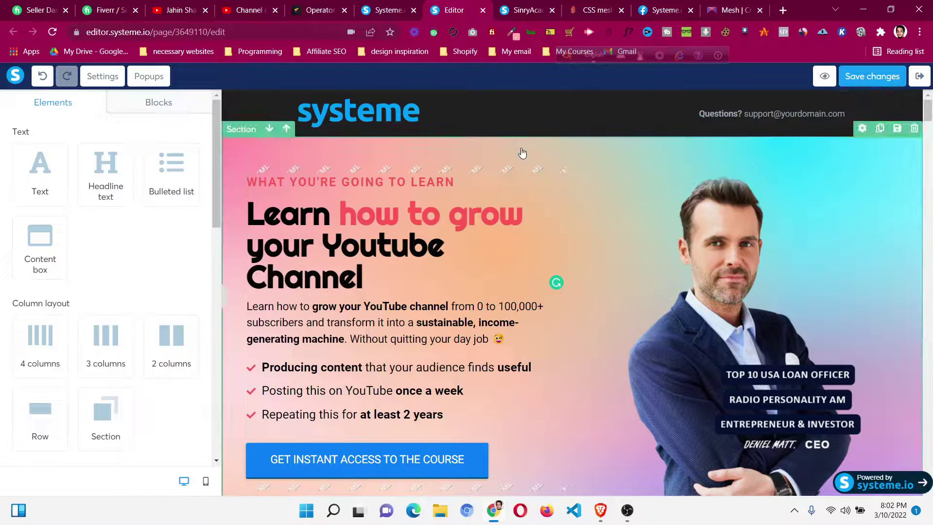
View the pink, orange and purple seven-point mesh in CSS Hero Mesher, then go to YouTube
scroll(520, 152, down, 1)
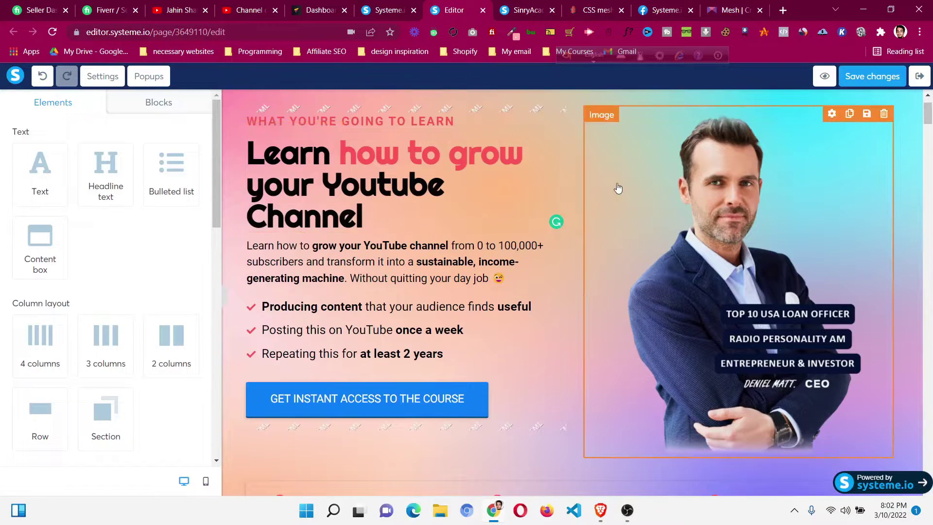
click(729, 7)
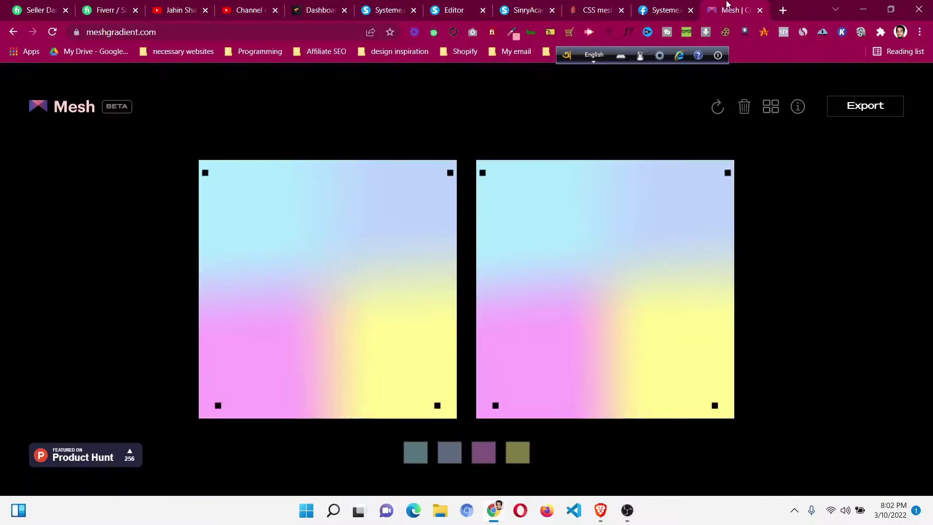
click(595, 6)
mouse_move(450, 221)
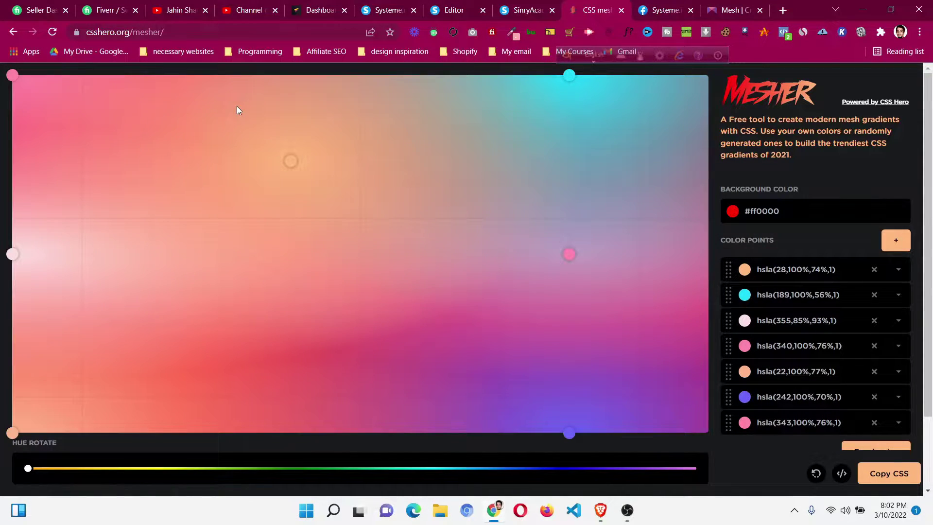
click(188, 6)
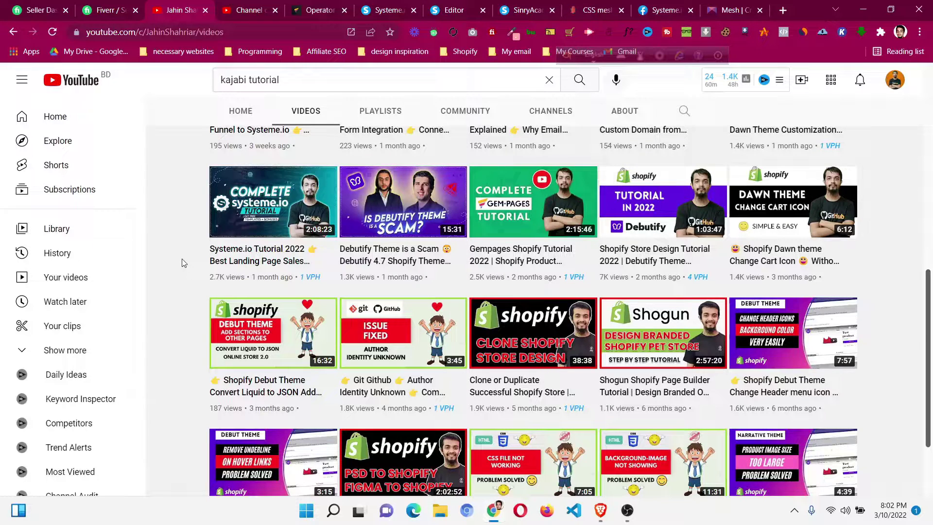
Leave the YouTube video list for the Systeme.io Clickfunnels Facebook private group page
mouse_move(214, 217)
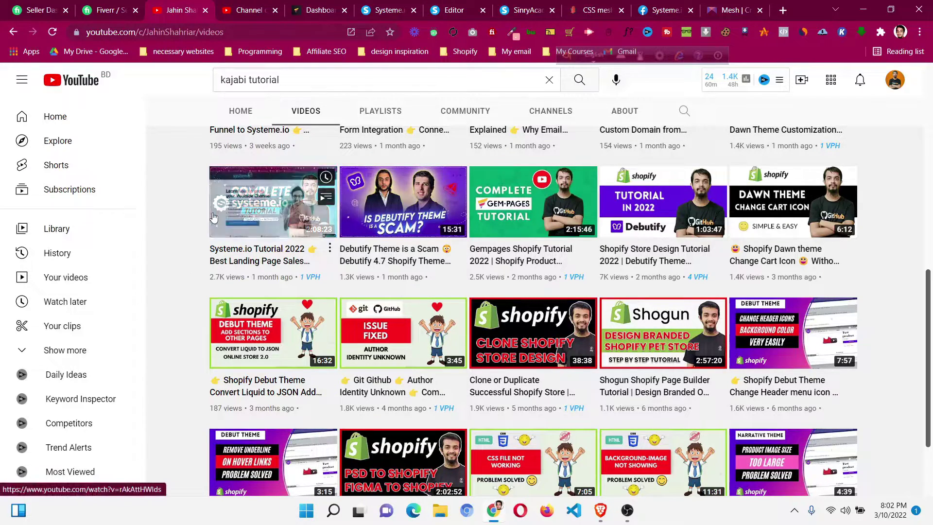
click(676, 5)
scroll(415, 265, down, 3)
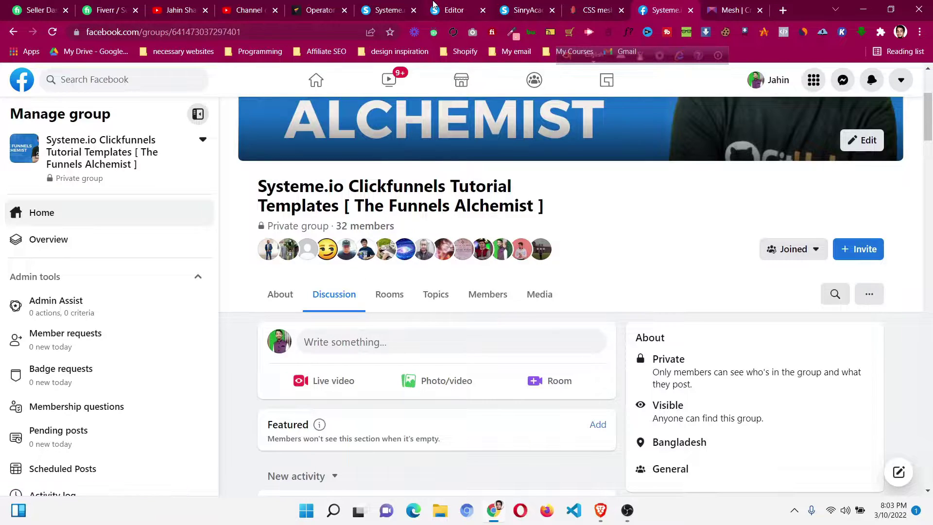
Return to the Systeme.io editor showing the 'Learn how to grow your Youtube Channel' sales page
click(408, 6)
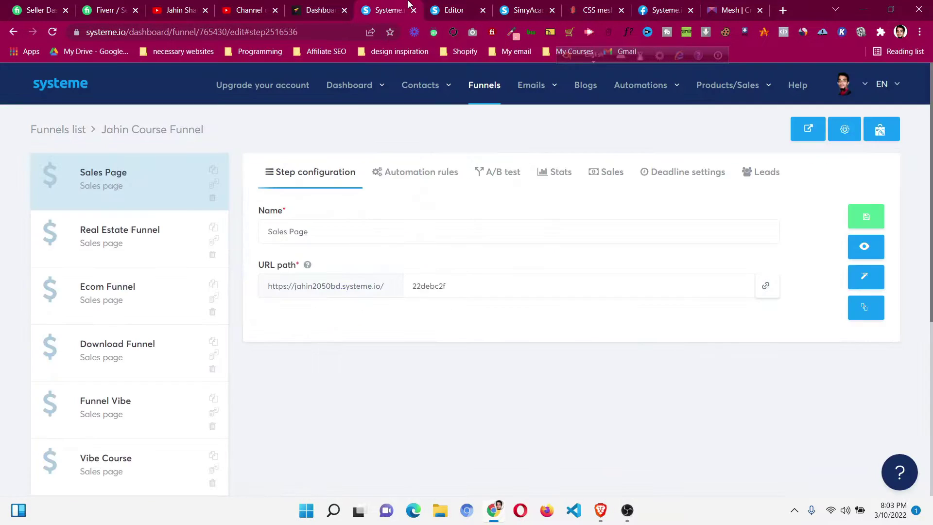
click(435, 6)
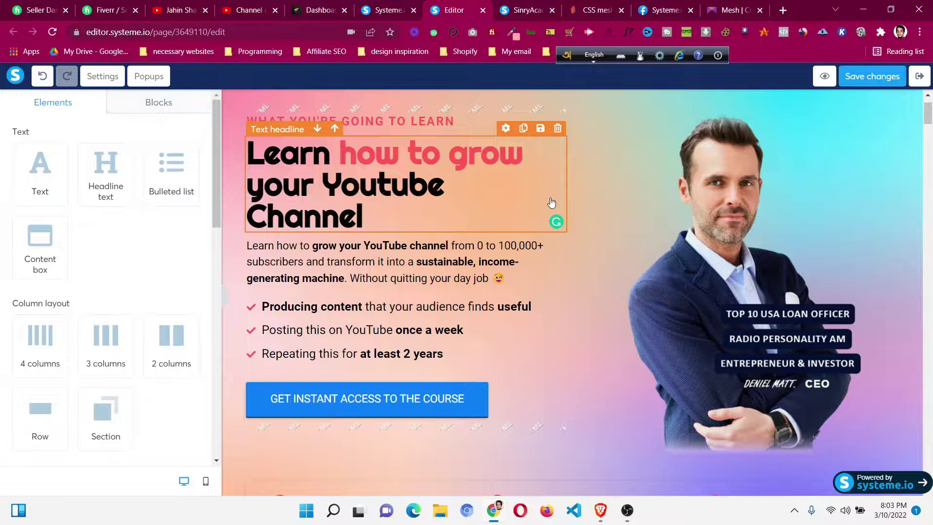
Compare the CSS Hero Mesher gradient with the sales page in the editor
click(626, 5)
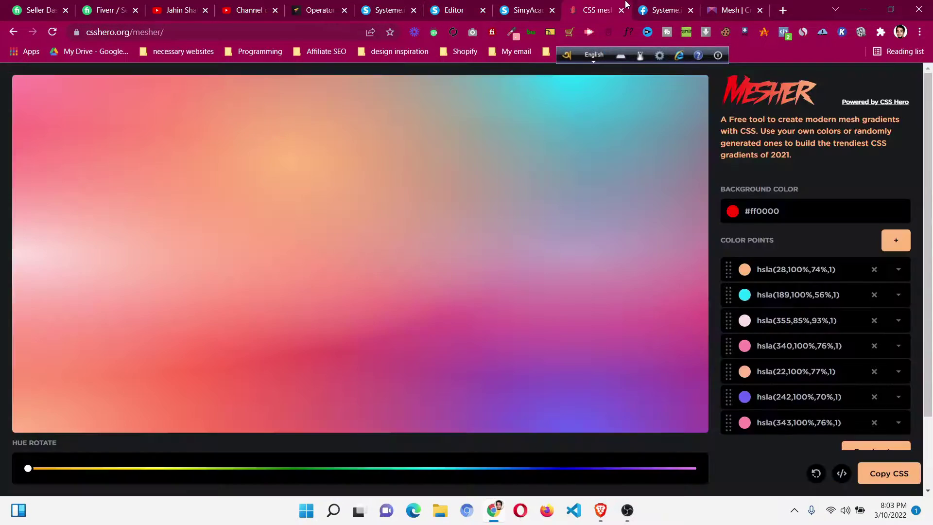
mouse_move(620, 208)
scroll(832, 302, down, 2)
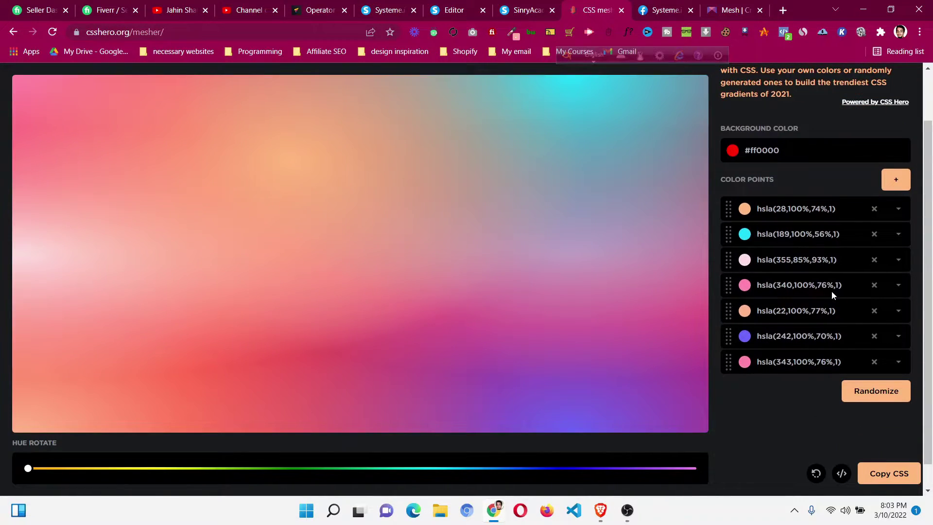
scroll(832, 290, up, 2)
mouse_move(553, 270)
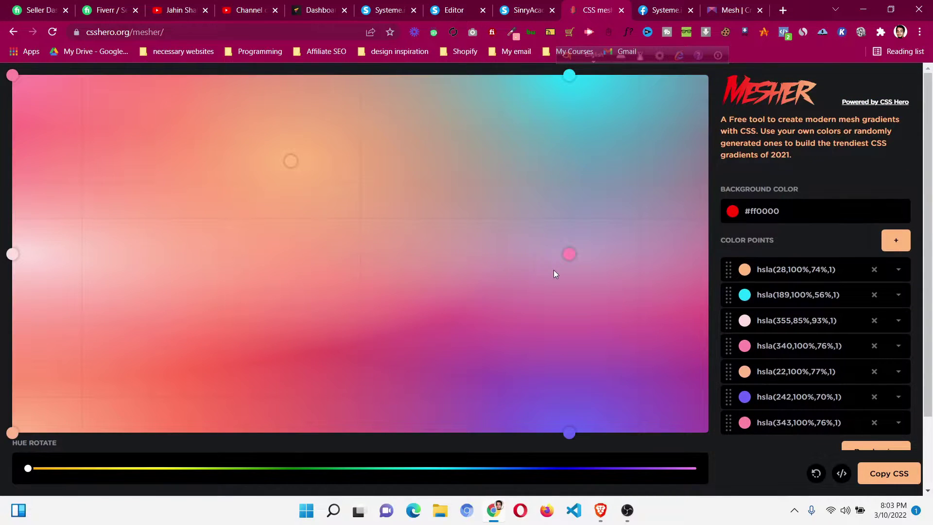
key(ctrl+shift+Tab)
key(ctrl+shift+Tab)
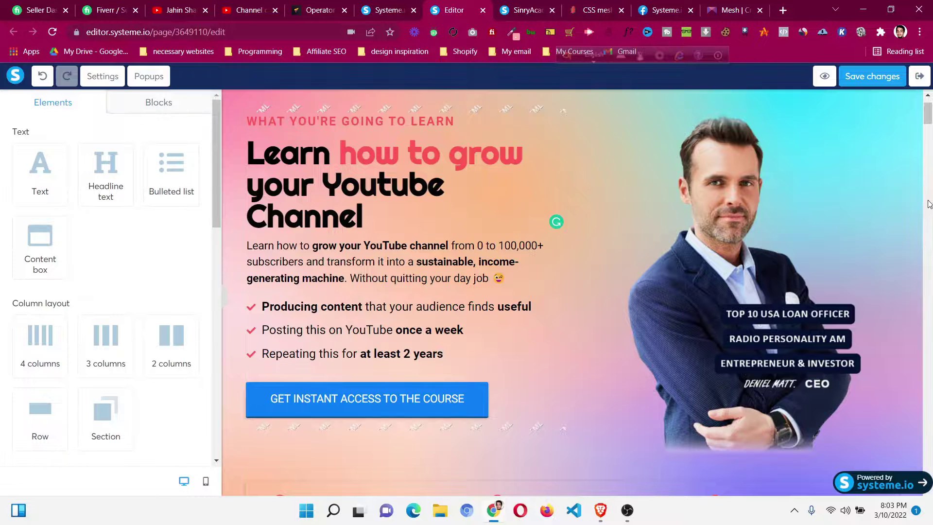
scroll(931, 204, up, 2)
key(ctrl+Tab)
key(ctrl+Tab)
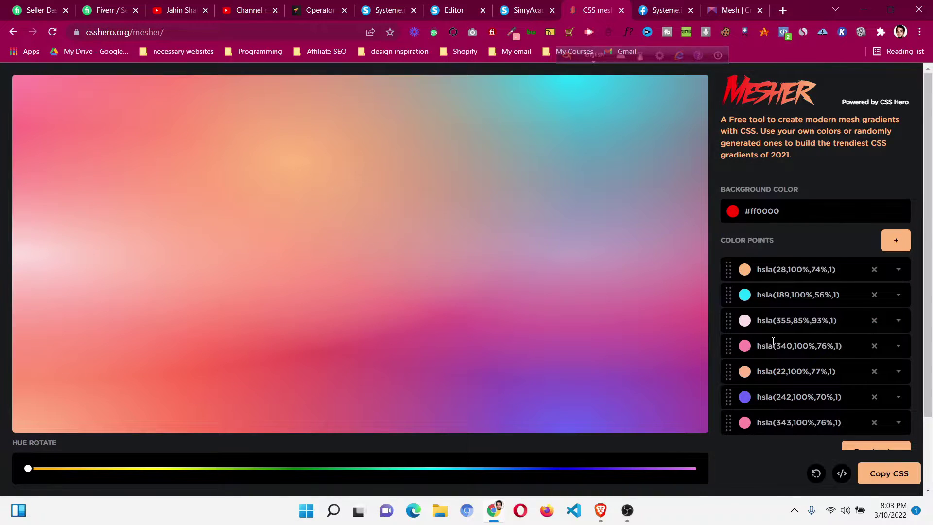
Inspect the first colour point's picker in CSS Hero Mesher without changing it
click(744, 271)
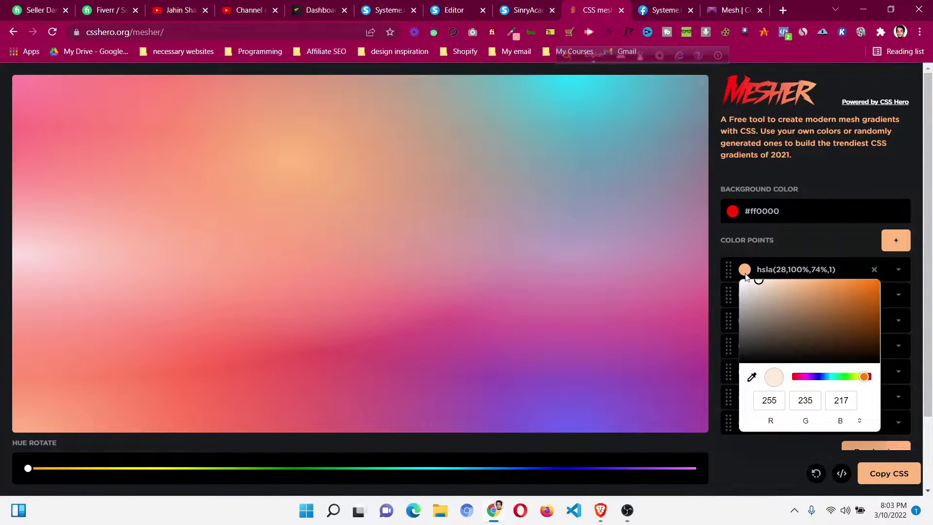
click(786, 250)
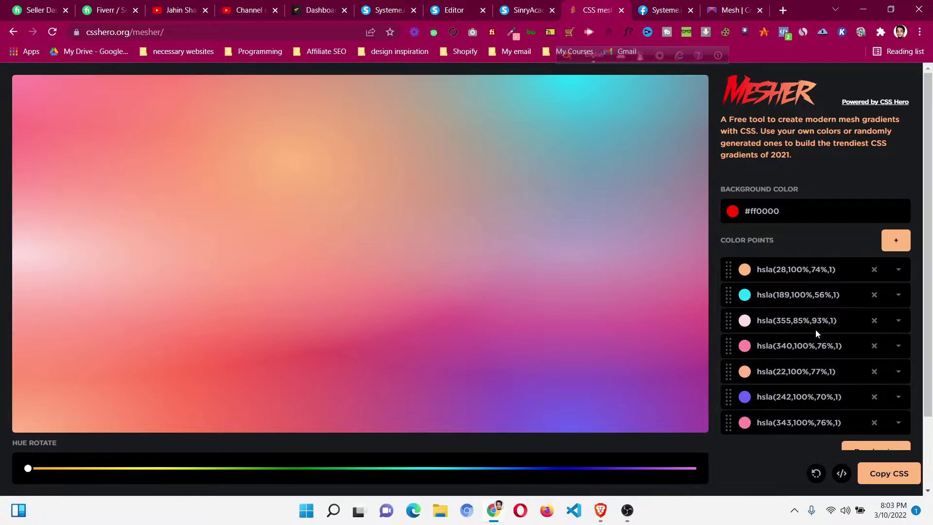
scroll(818, 357, down, 2)
scroll(821, 350, up, 1)
scroll(827, 339, down, 1)
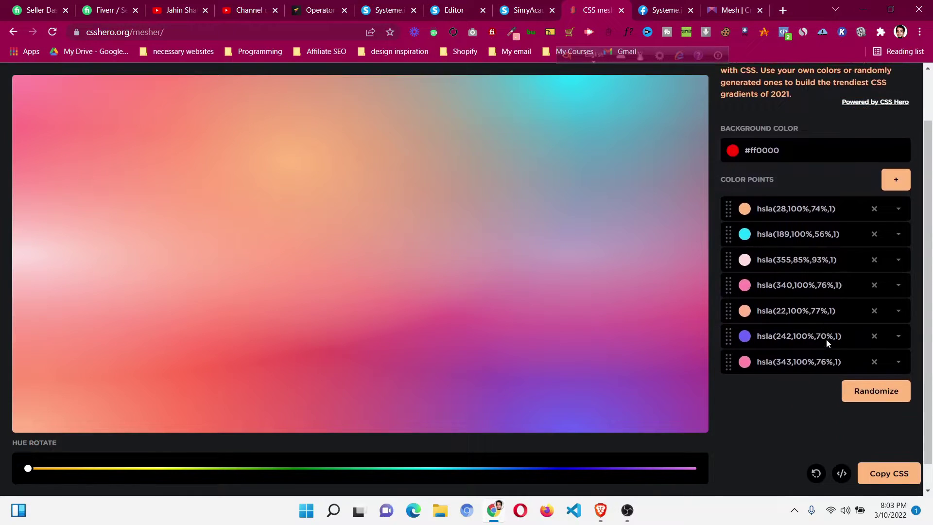
Randomize the mesh until it becomes a green, cyan and pink gradient on #9cff99
click(867, 394)
click(867, 393)
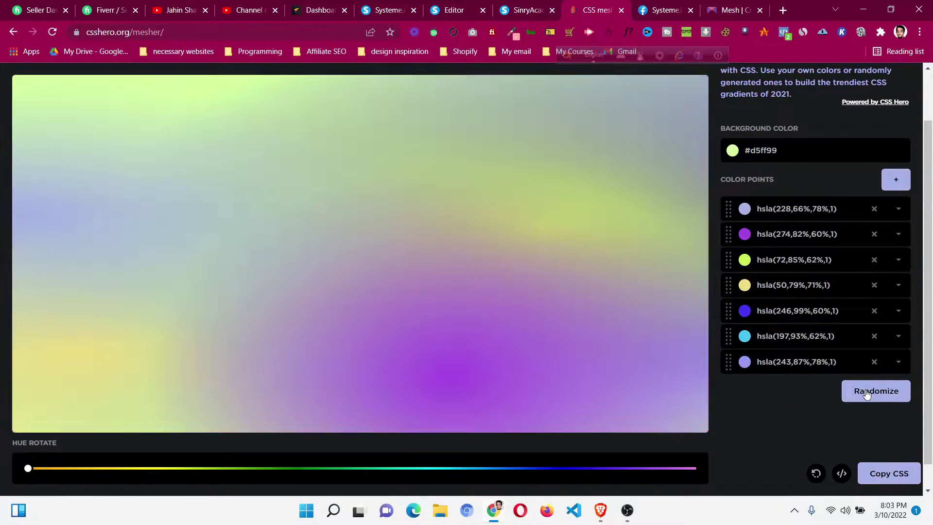
click(866, 394)
click(867, 393)
click(866, 394)
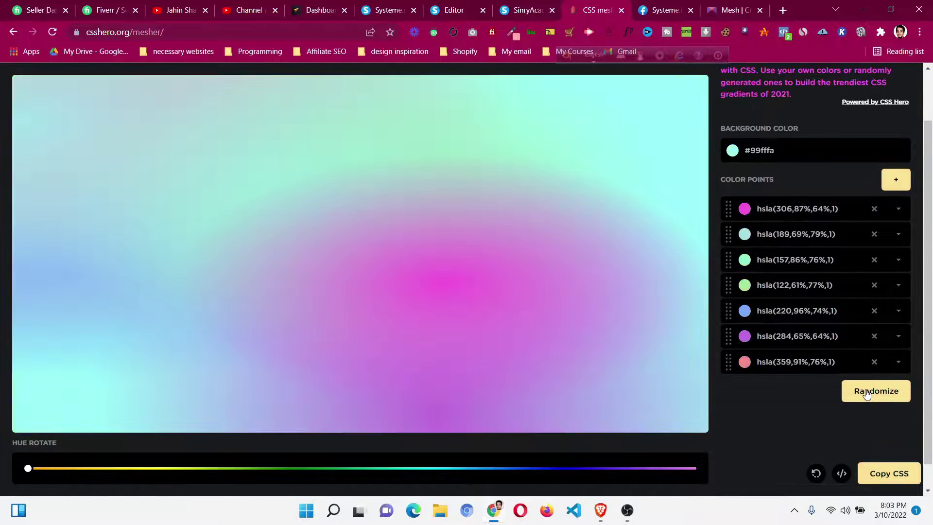
click(866, 393)
click(867, 394)
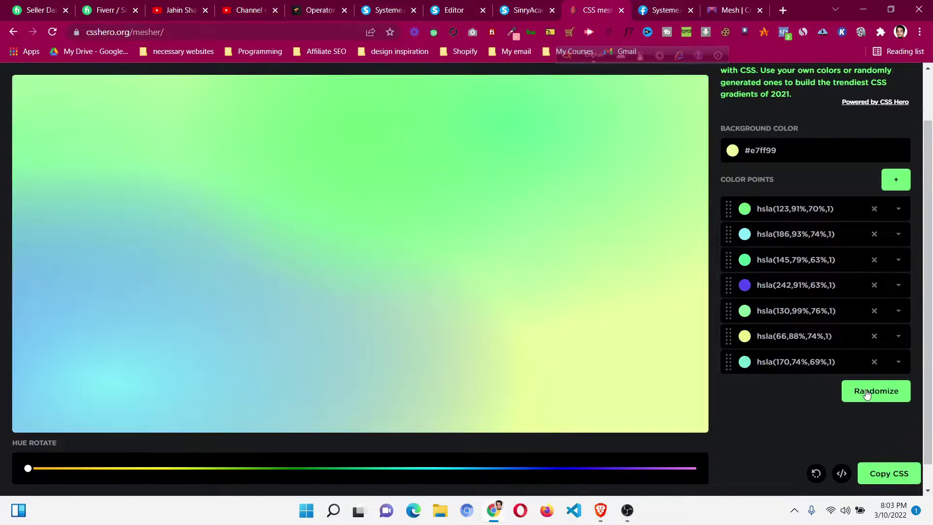
click(866, 394)
click(866, 394)
click(866, 393)
click(866, 394)
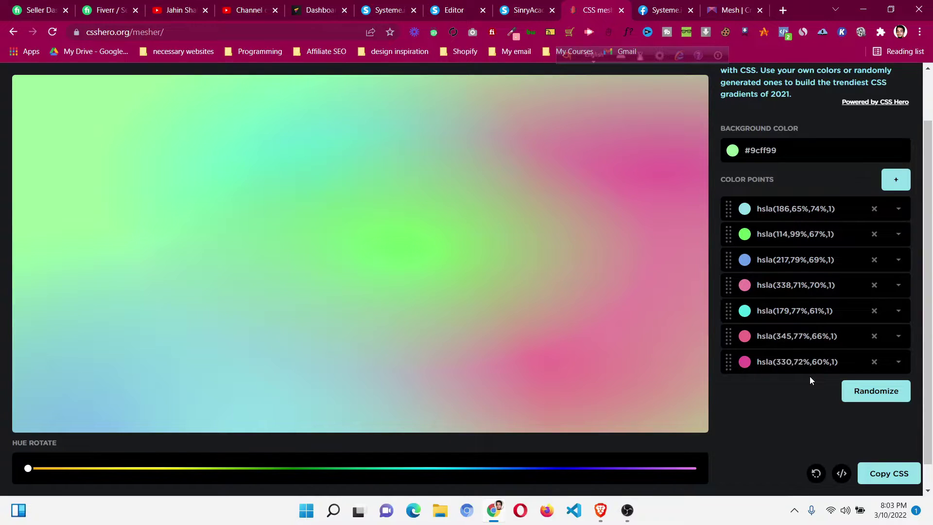
Return to the Systeme.io sales page editor
mouse_move(592, 353)
click(389, 10)
click(454, 10)
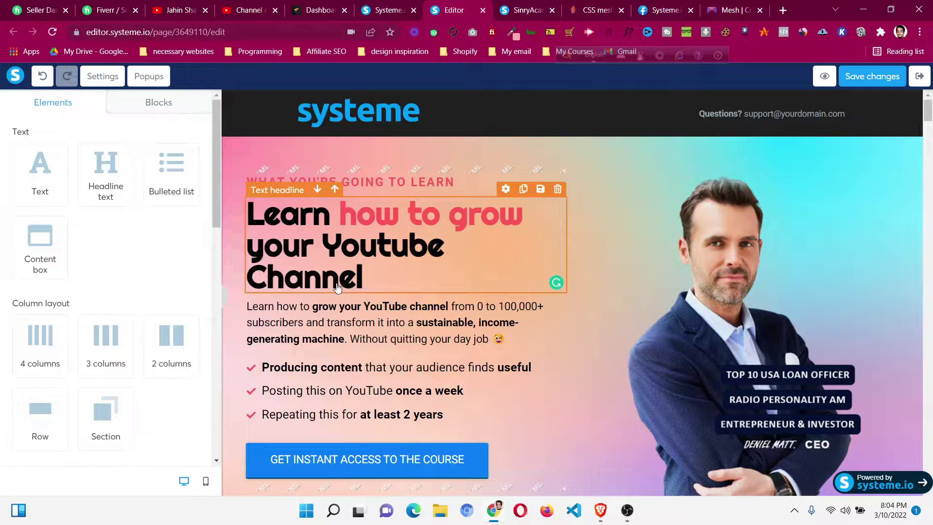
Back in the sales page editor, scroll to the white 'What you're going to learn' section
key(ctrl+3)
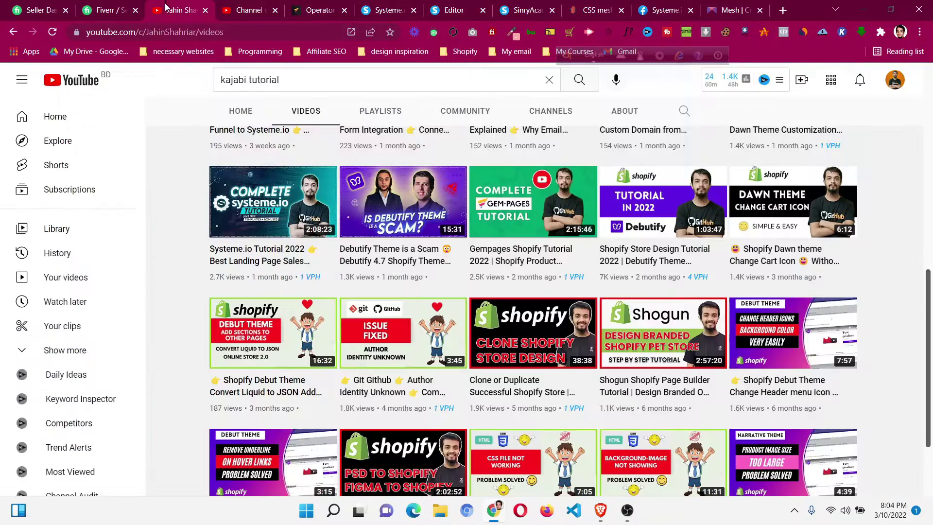
click(391, 10)
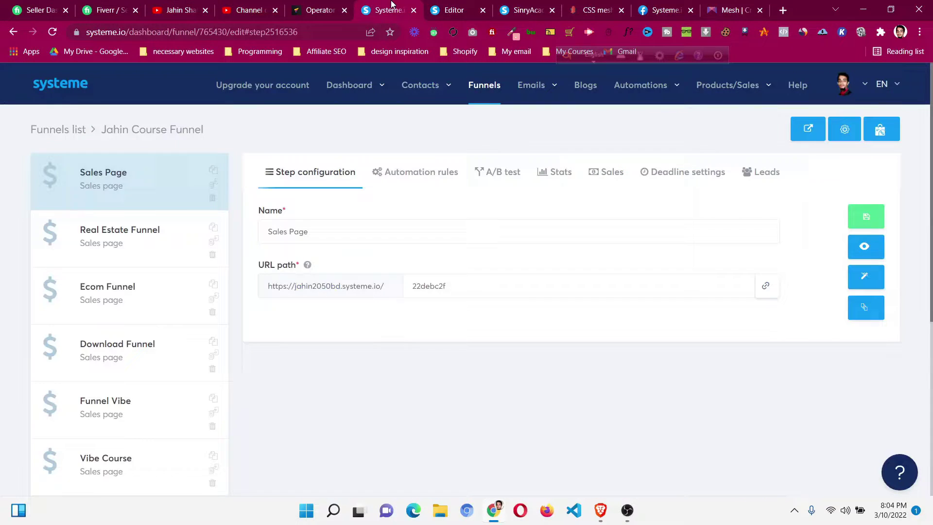
click(443, 9)
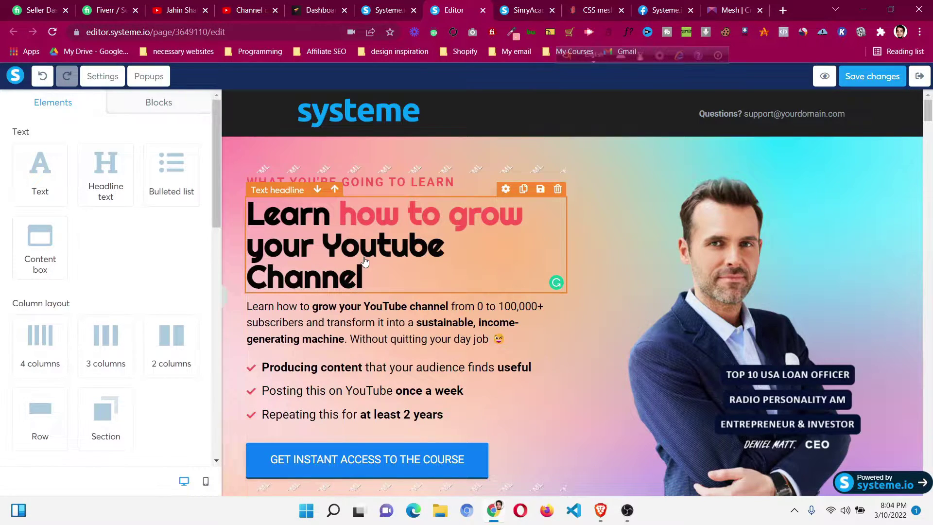
scroll(388, 387, down, 1)
scroll(388, 387, down, 3)
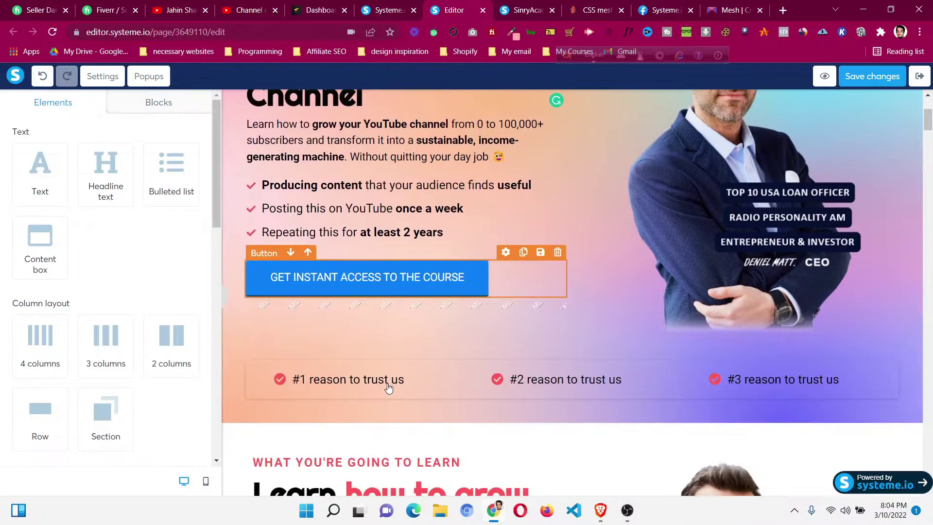
scroll(387, 384, down, 1)
scroll(381, 390, down, 8)
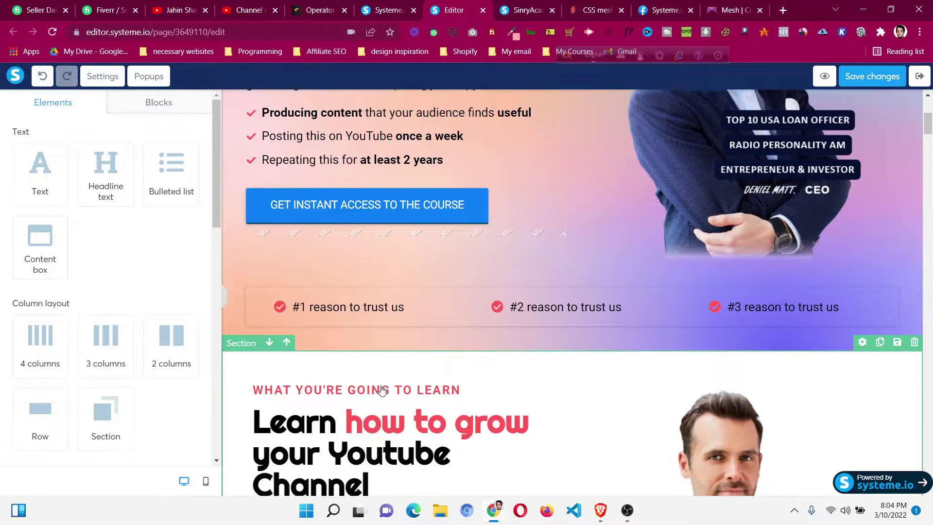
scroll(378, 386, up, 1)
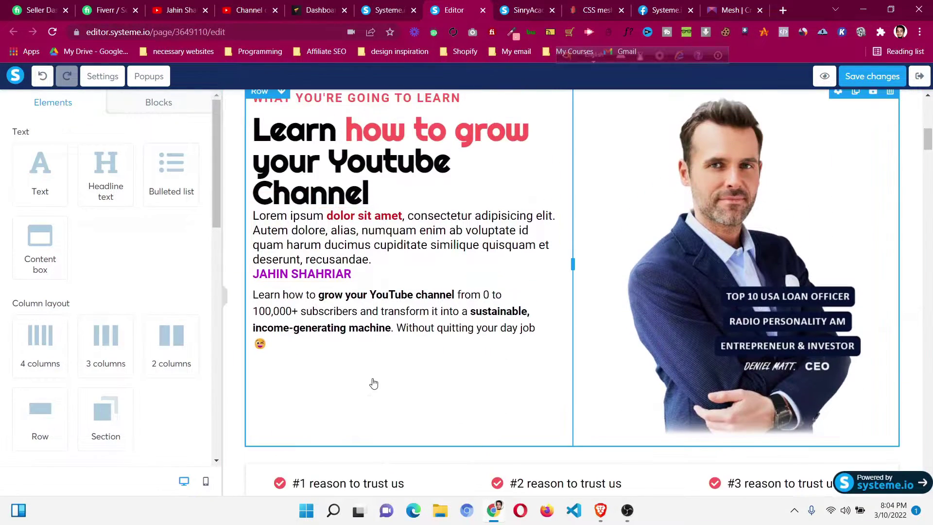
scroll(238, 306, up, 1)
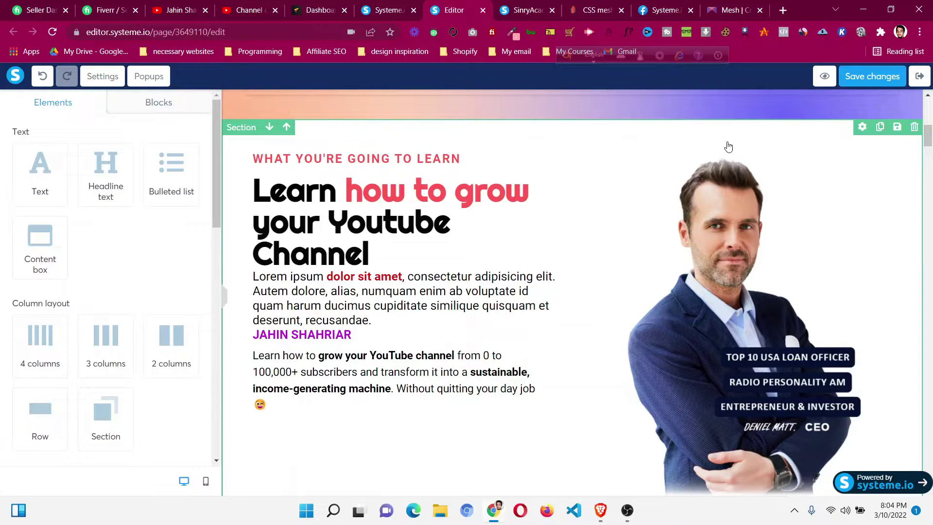
Copy the second section's ID, section-11d3c72b, from its settings, then deselect the section
click(862, 128)
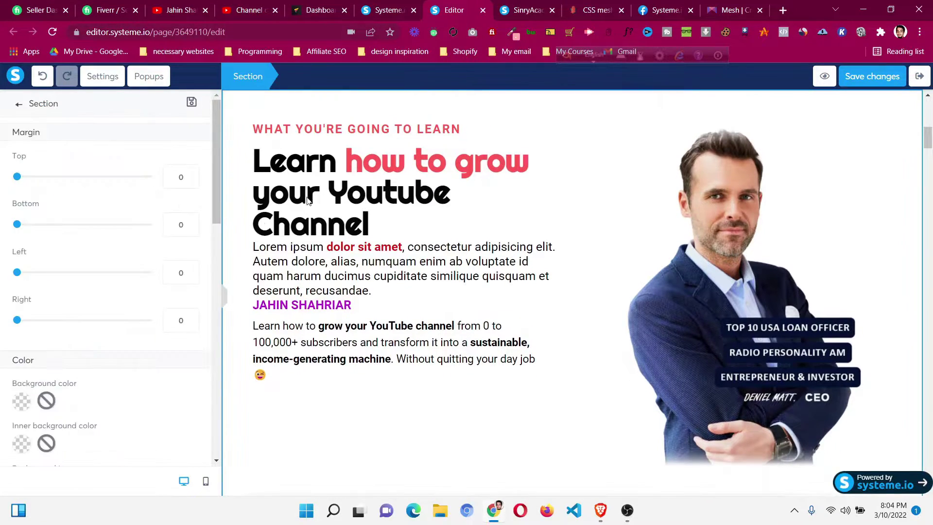
scroll(164, 310, down, 15)
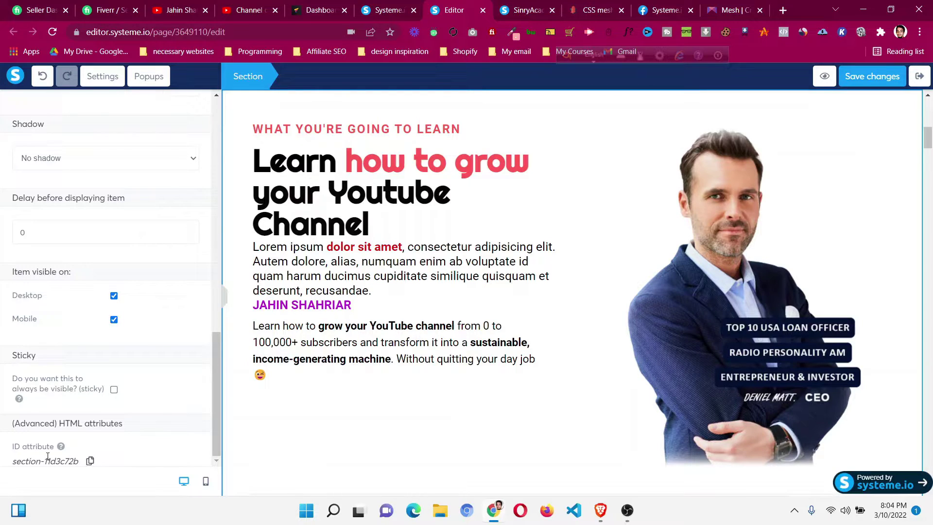
triple_click(47, 456)
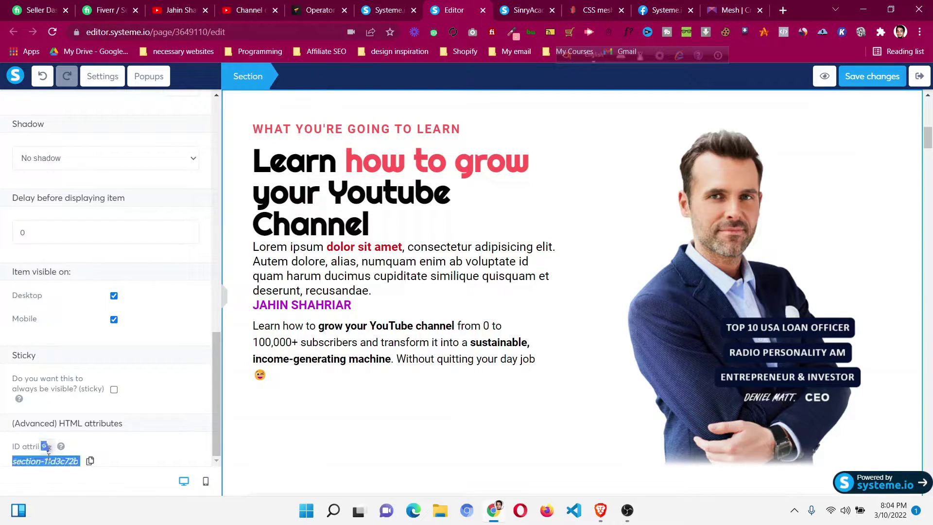
right_click(64, 456)
click(83, 351)
click(910, 193)
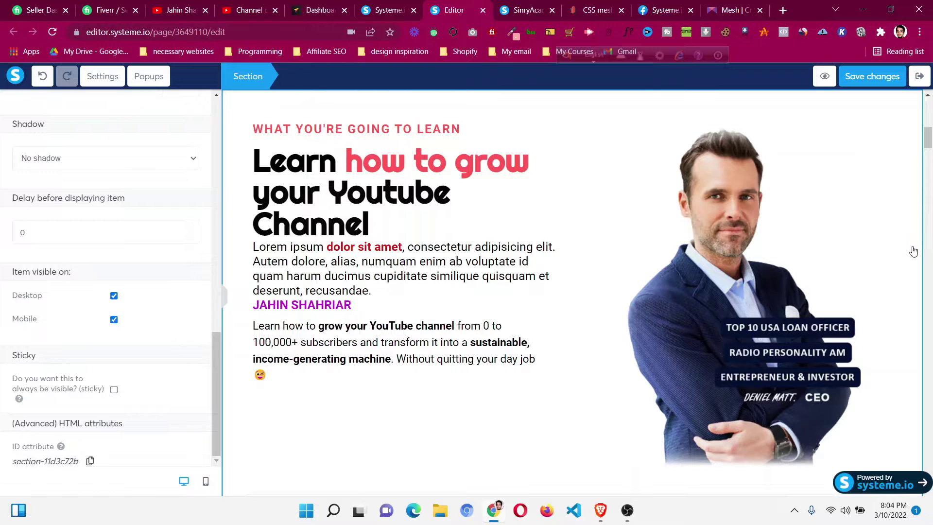
scroll(910, 194, up, 1)
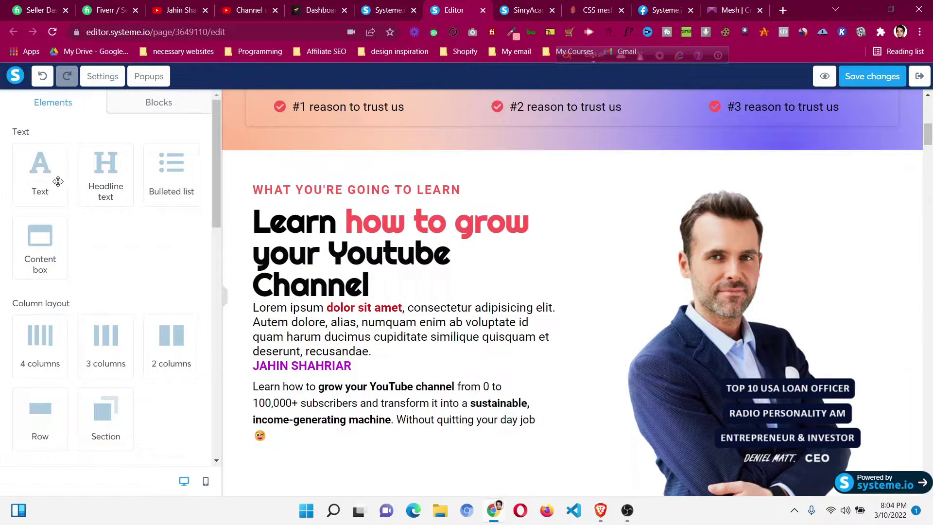
Add a Raw HTML element below the intro text and open its code editor
scroll(124, 260, down, 12)
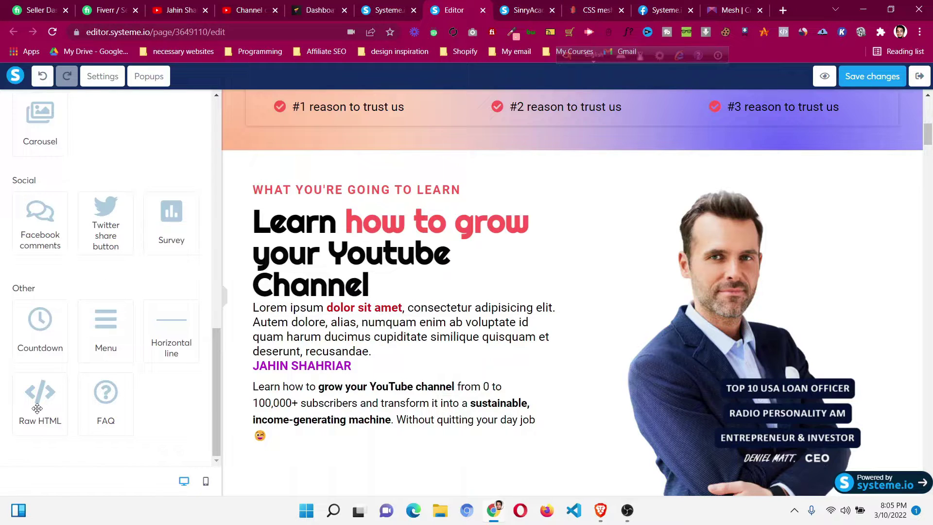
drag(37, 408, 345, 434)
scroll(379, 388, down, 3)
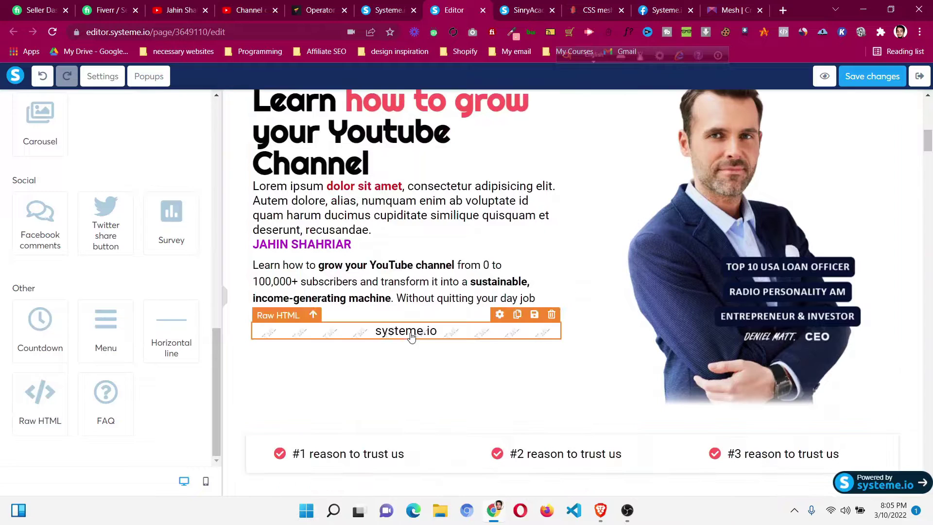
click(382, 327)
click(36, 168)
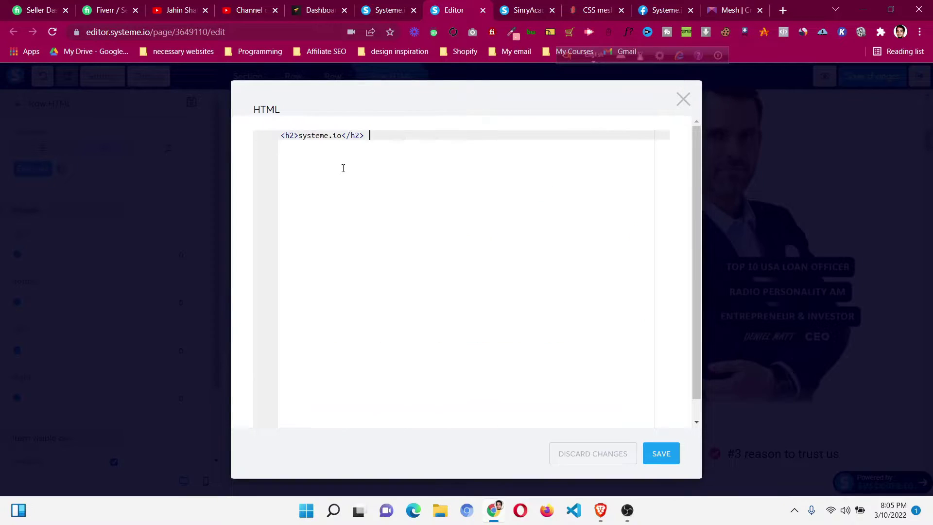
Replace the placeholder code with a style block containing the pasted selector #section-11d3c72b
key(ctrl+a)
key(BackSpace)
text(<st)
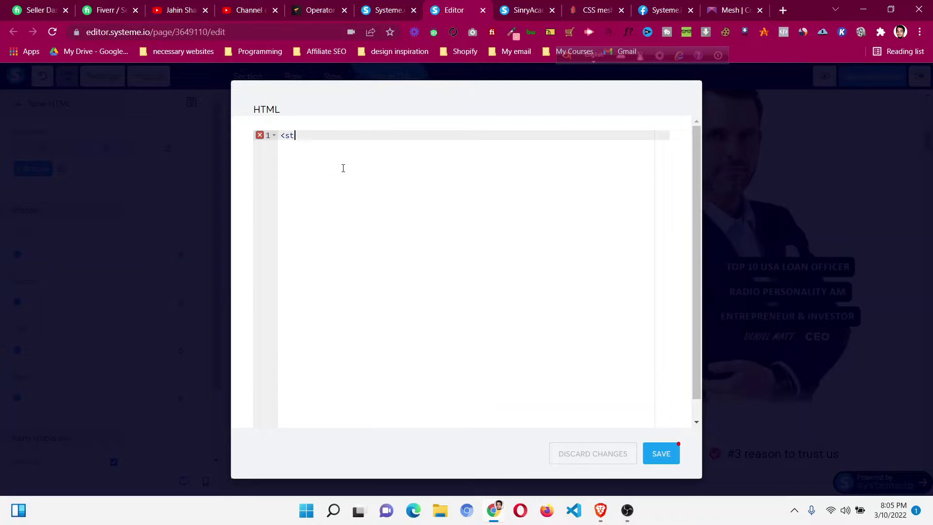
text(uyle></style>)
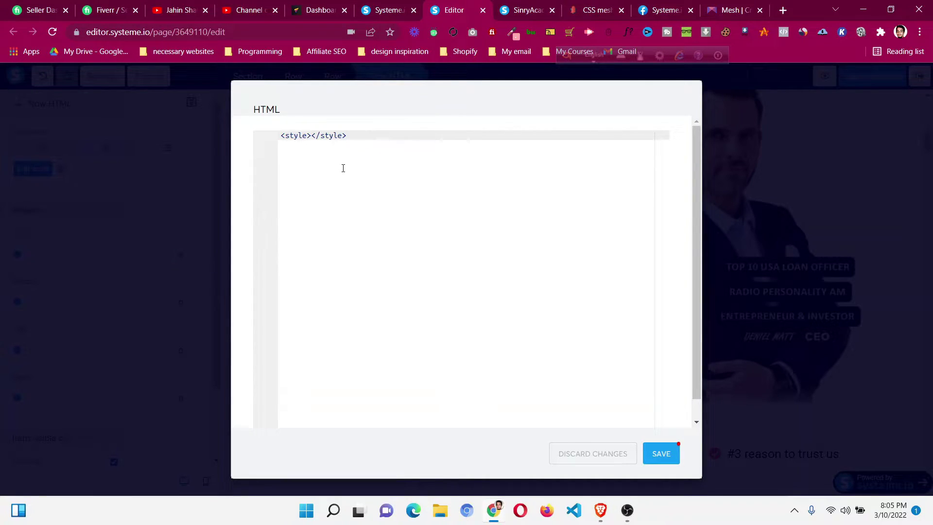
key(Return)
key(Return)
key(Return)
key(Return)
key(Return)
key(Up)
key(Up)
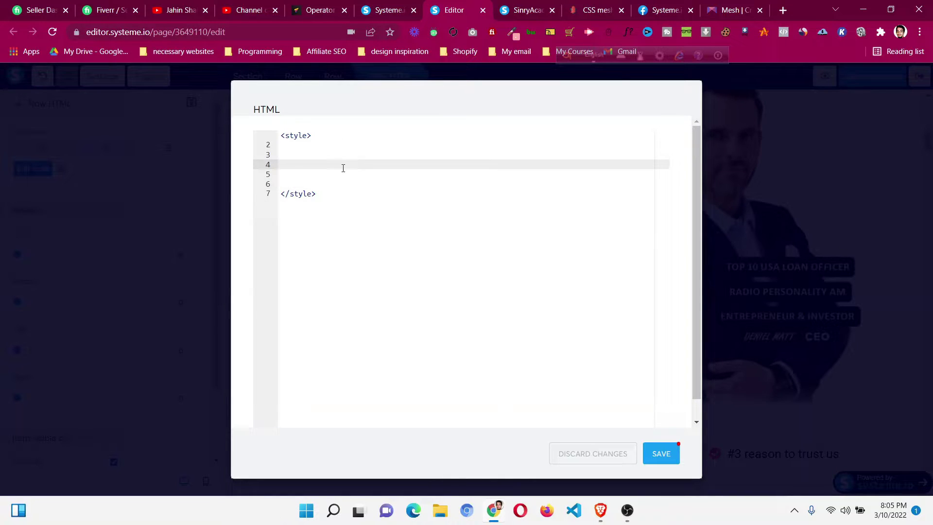
key(ctrl+v)
key(Home)
text(#)
Give #section-11d3c72b an empty { } rule with a blank line inside
key(Up)
key(End)
text({)
key(BackSpace)
text(})
key(Left)
key(Left)
key(Return)
key(Return)
key(Return)
key(Return)
key(Right)
key(Return)
key(Return)
key(Return)
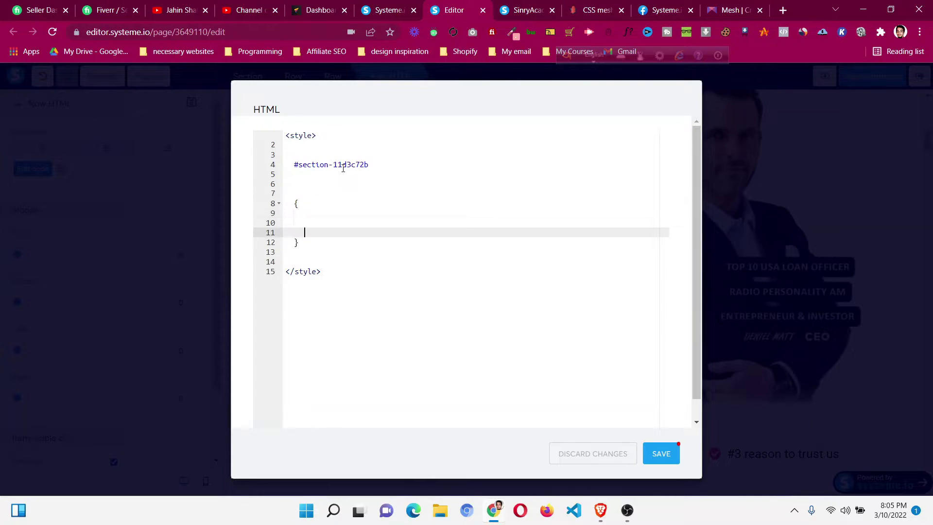
key(Up)
key(Up)
key(Up)
key(Home)
key(BackSpace)
key(BackSpace)
key(BackSpace)
key(BackSpace)
key(BackSpace)
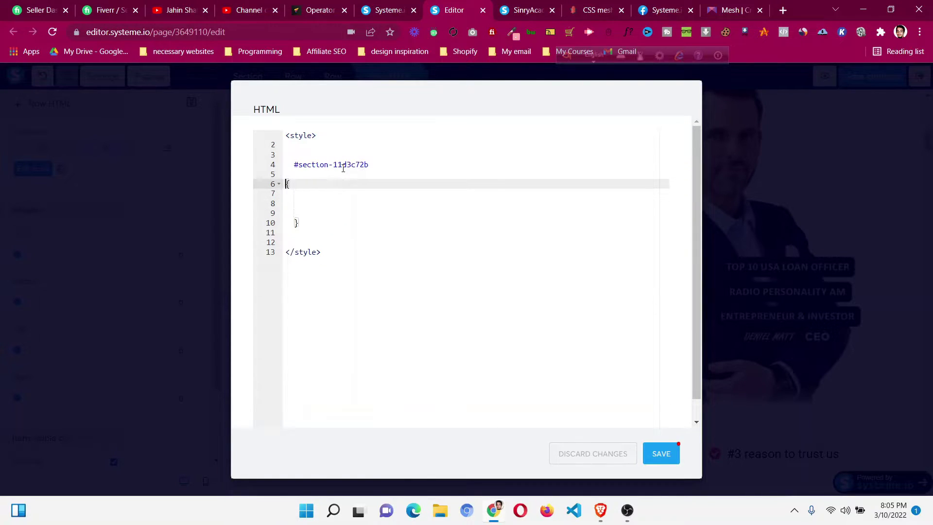
key(End)
key(Down)
key(Down)
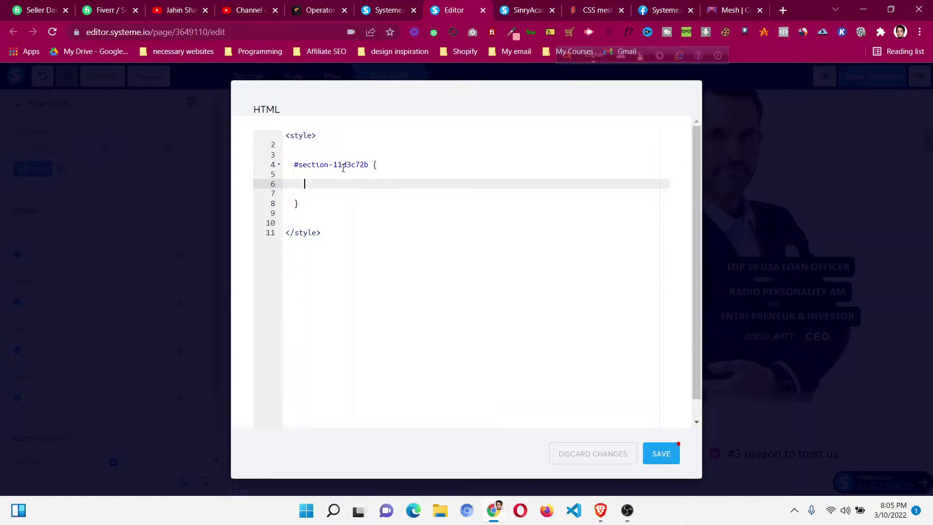
click(596, 10)
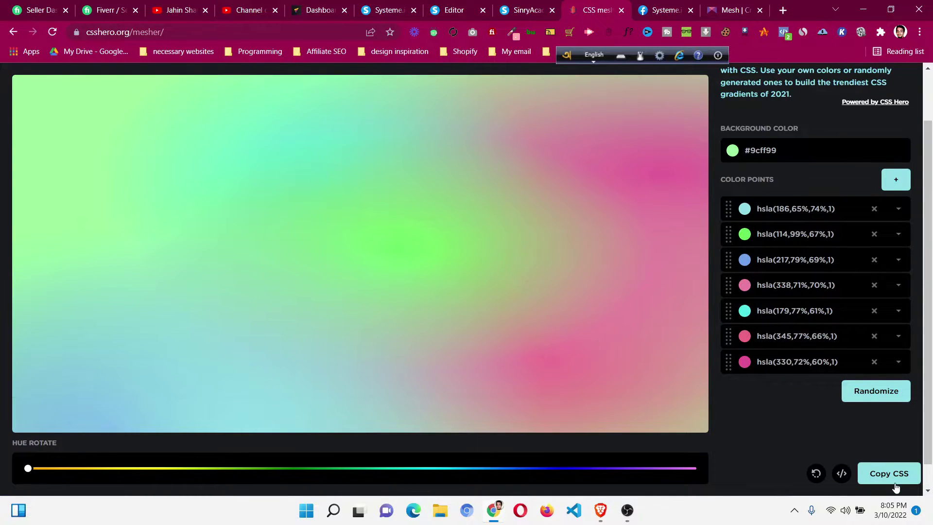
Display the mesh gradient's CSS code in CSS Hero Mesher and copy it
click(842, 474)
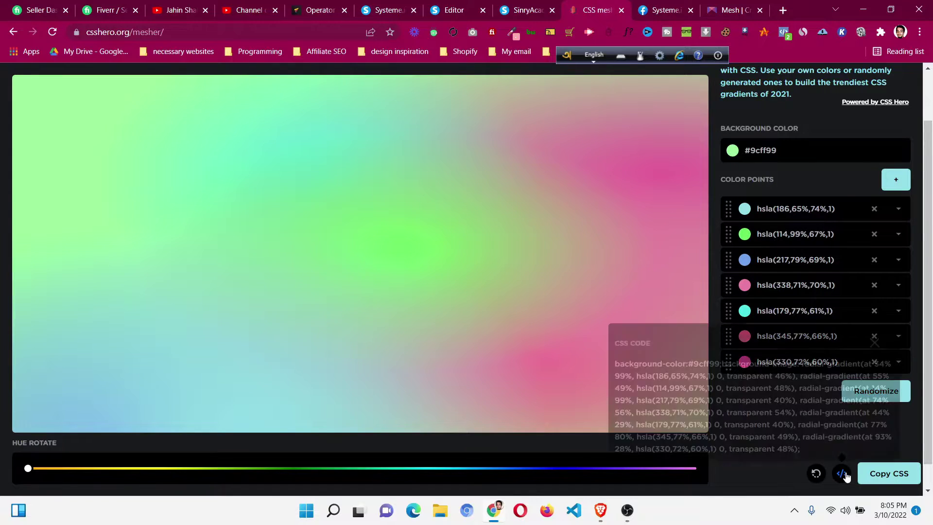
click(888, 479)
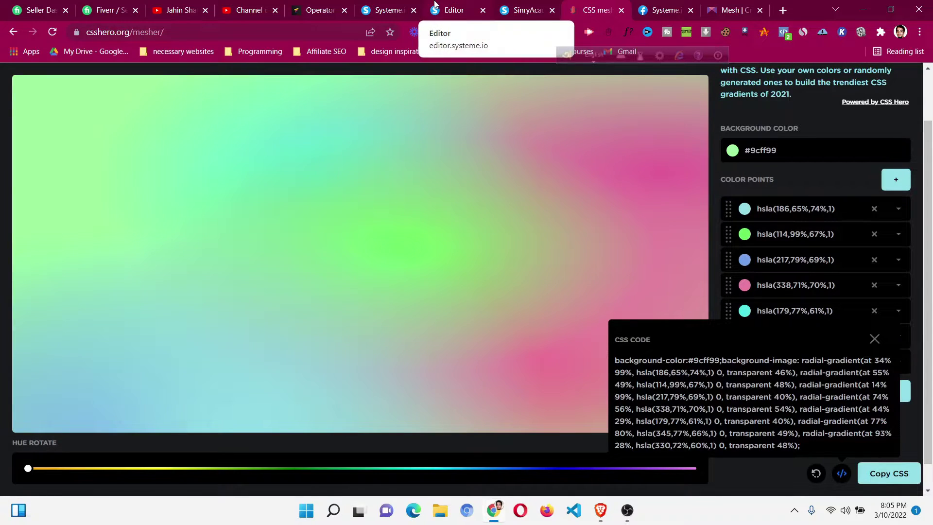
click(435, 5)
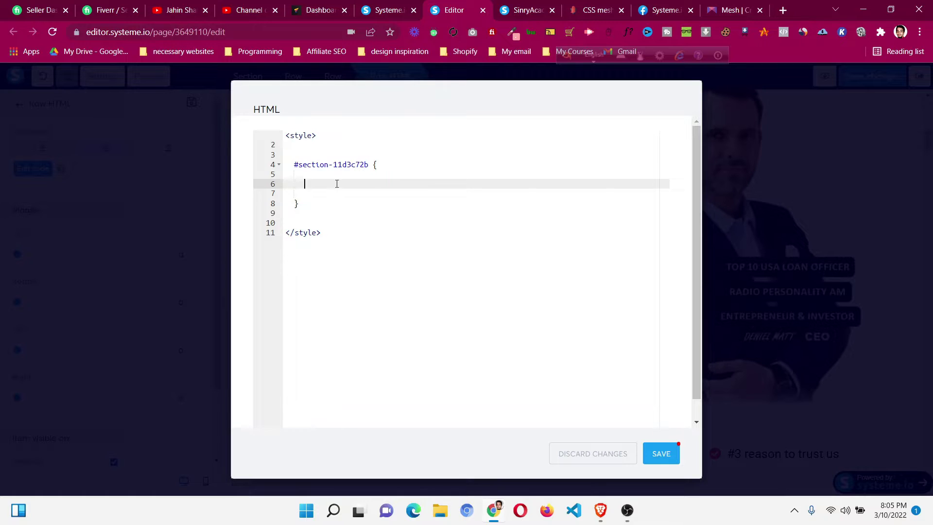
Paste the gradient CSS into the #section-11d3c72b rule and save the Raw HTML code
key(ctrl+v)
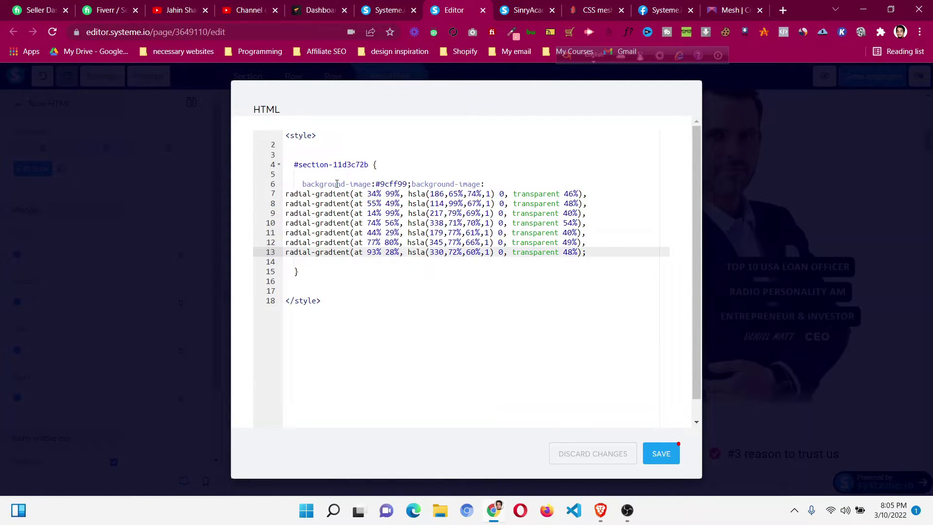
click(660, 456)
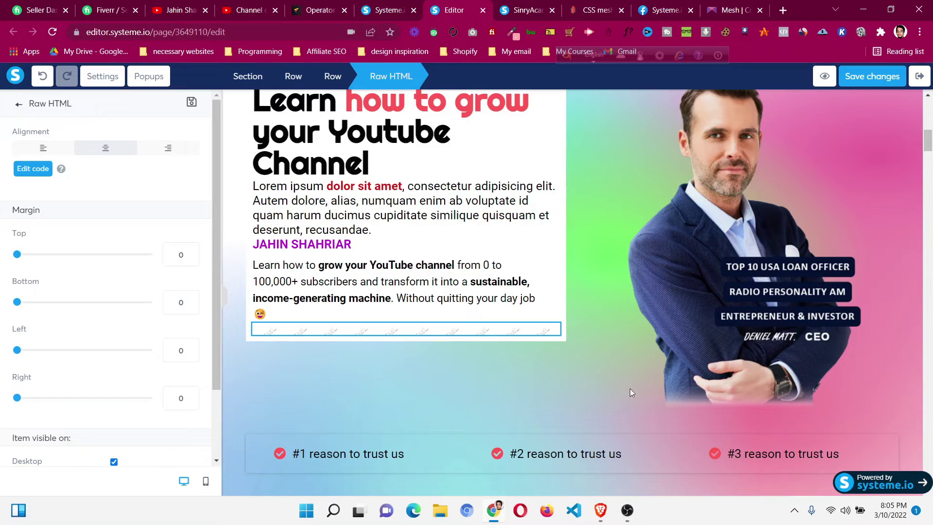
click(564, 397)
Set the text row's background colour to none so the mesh gradient shows behind the headline
scroll(410, 172, up, 3)
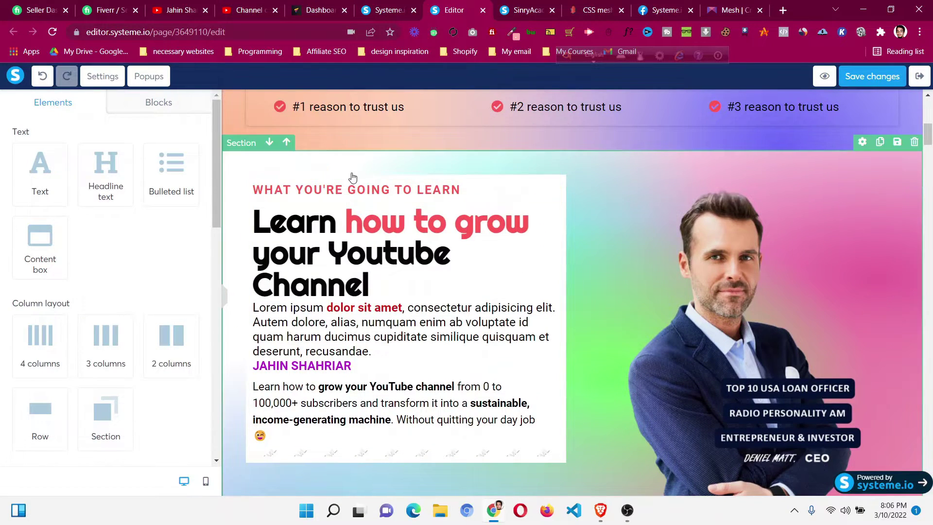
scroll(87, 316, down, 5)
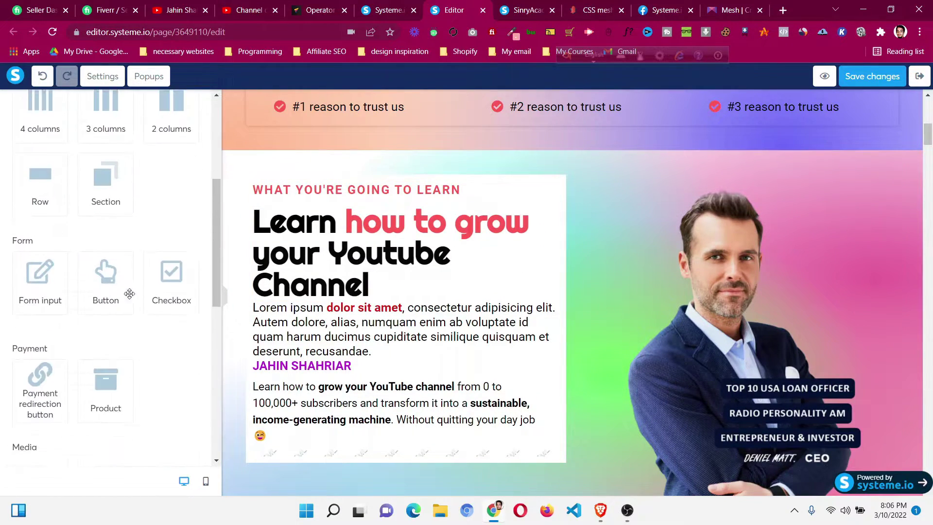
click(415, 185)
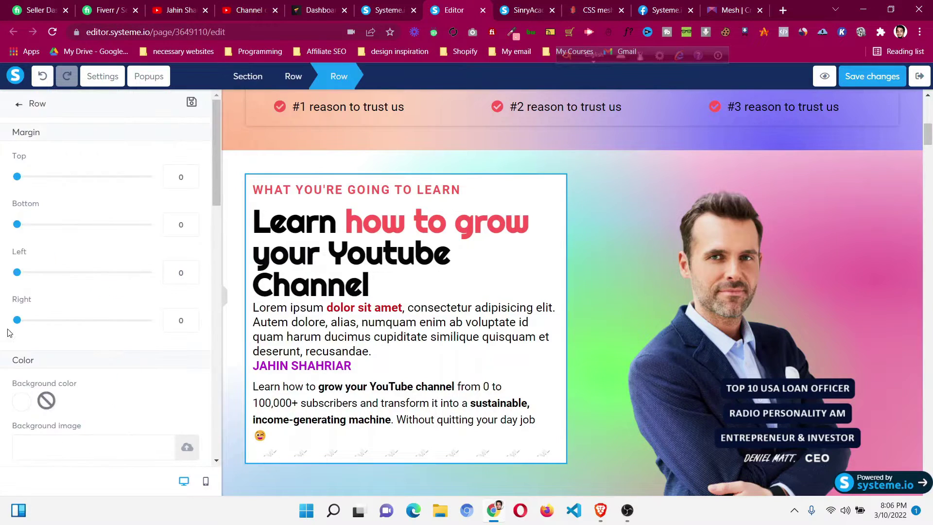
scroll(29, 321, down, 4)
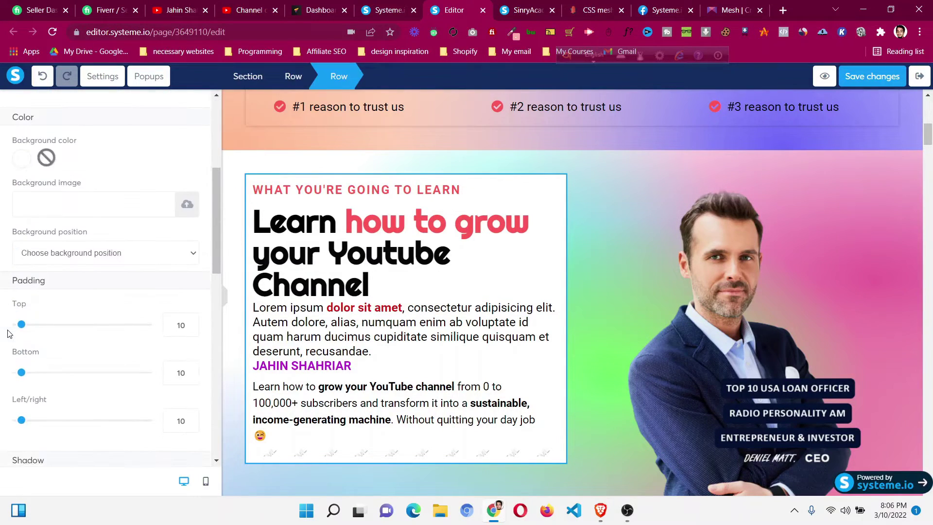
click(46, 157)
click(612, 303)
scroll(612, 306, down, 1)
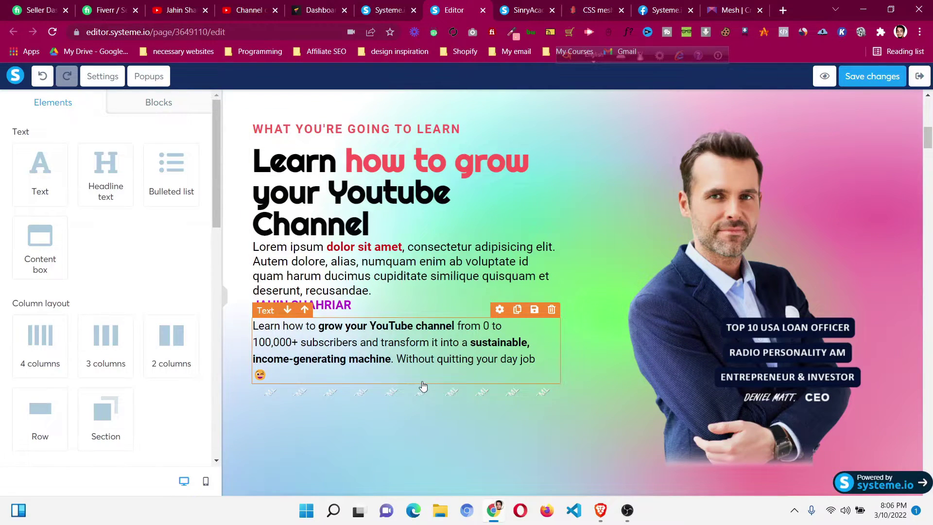
scroll(417, 381, down, 2)
scroll(501, 325, down, 2)
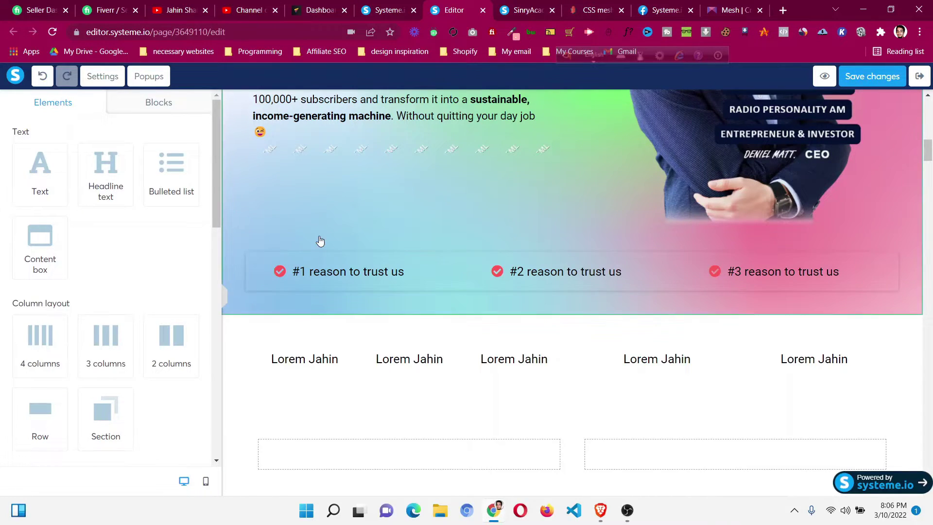
scroll(320, 242, up, 5)
scroll(319, 242, up, 4)
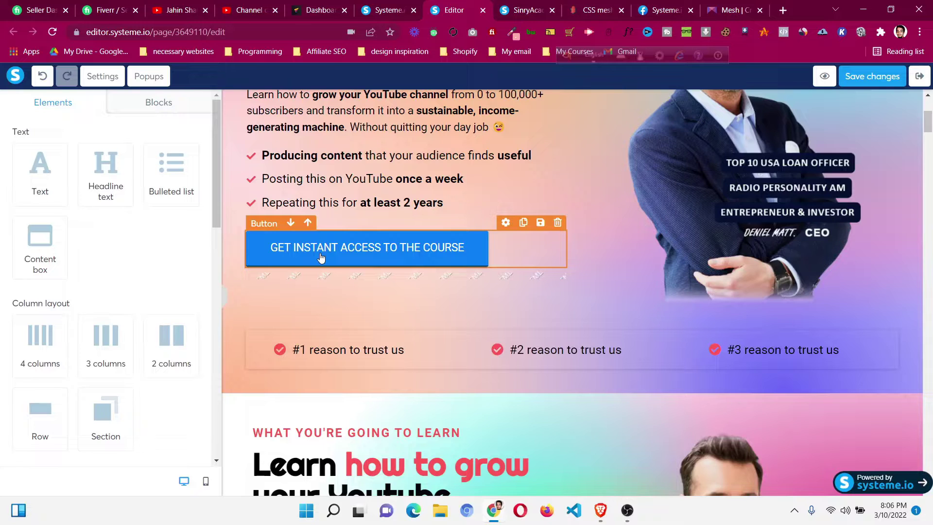
Copy the element ID of the GET INSTANT ACCESS TO THE COURSE button
click(311, 261)
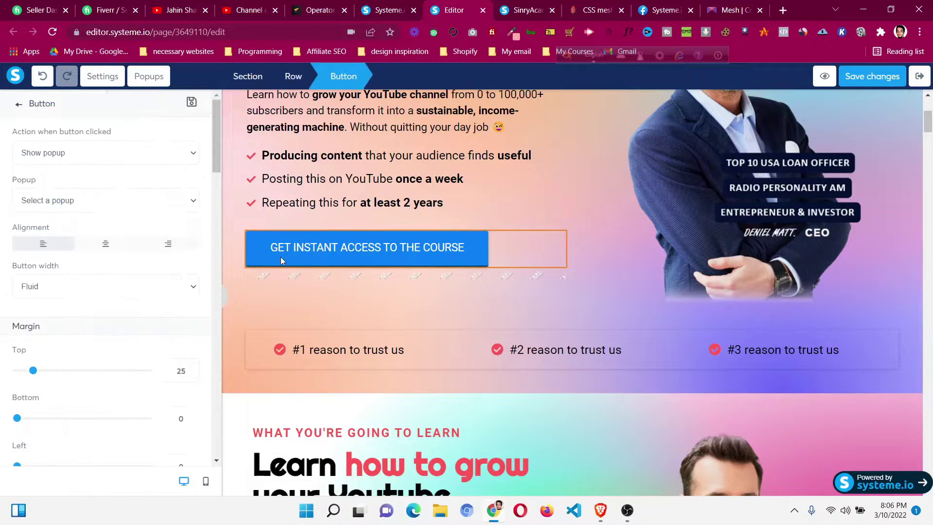
scroll(88, 277, down, 5)
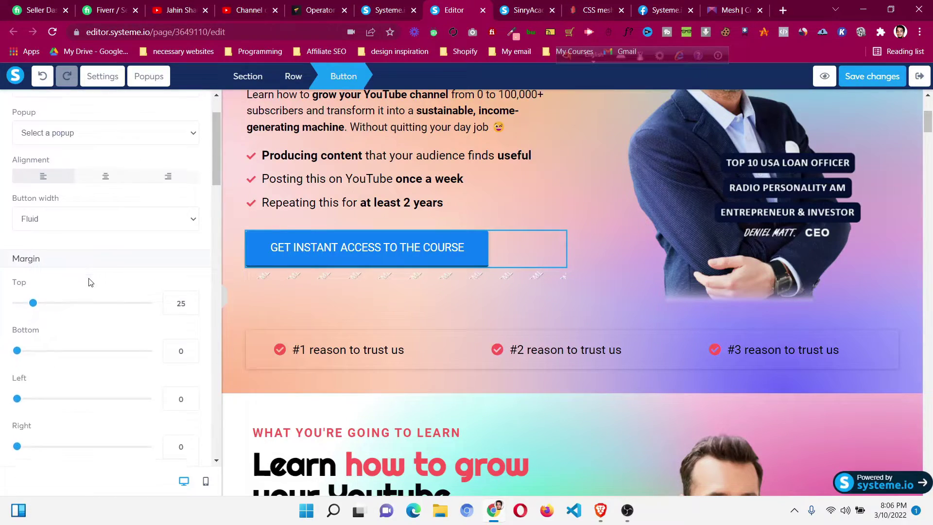
click(280, 302)
scroll(280, 302, down, 5)
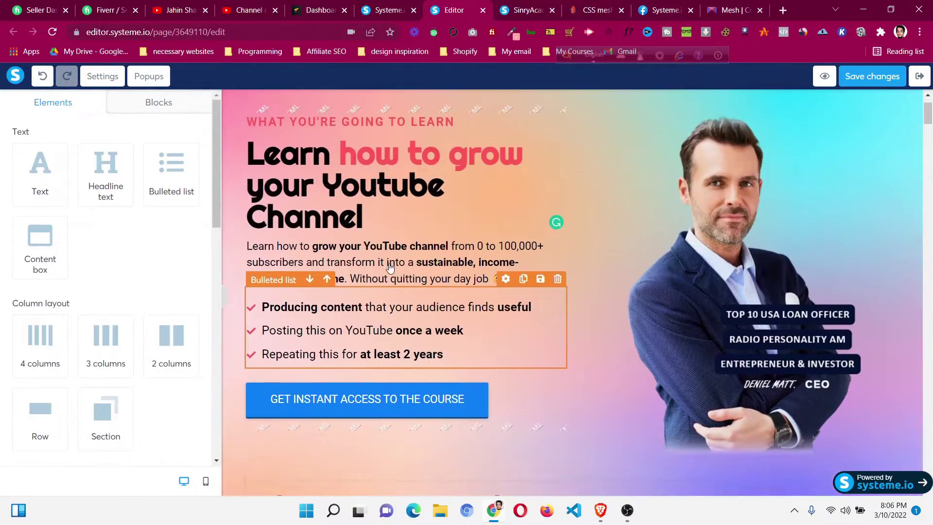
scroll(418, 336, down, 1)
click(423, 340)
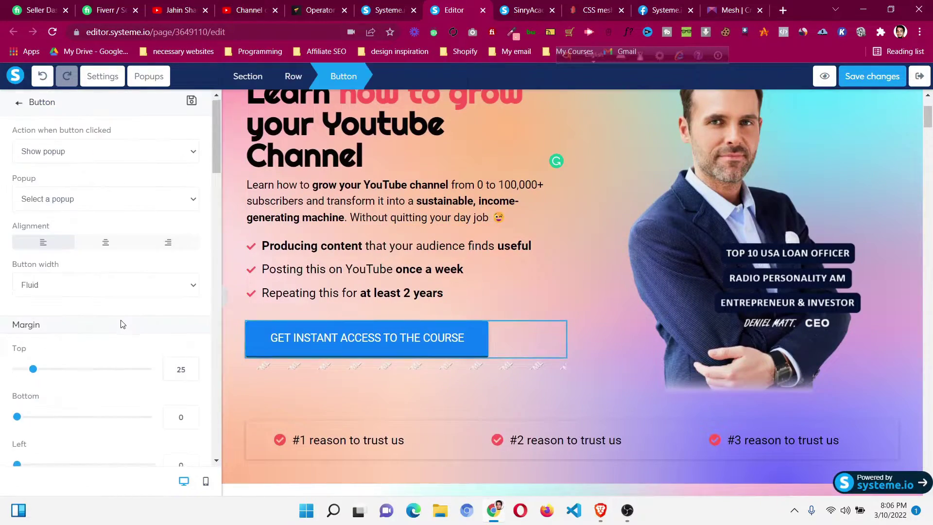
scroll(119, 323, down, 10)
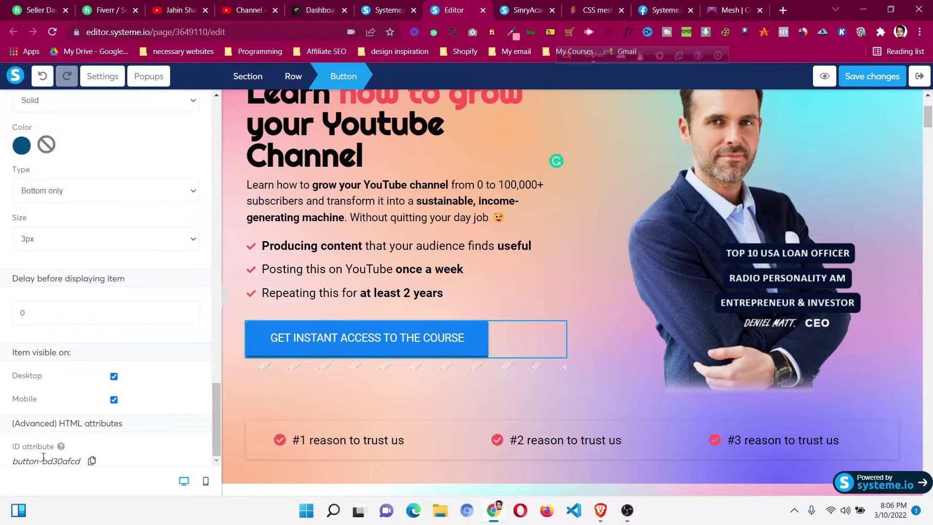
drag(80, 461, 12, 460)
right_click(61, 459)
click(96, 352)
Remove the course button's blue background fill, leaving it transparent
scroll(96, 352, up, 6)
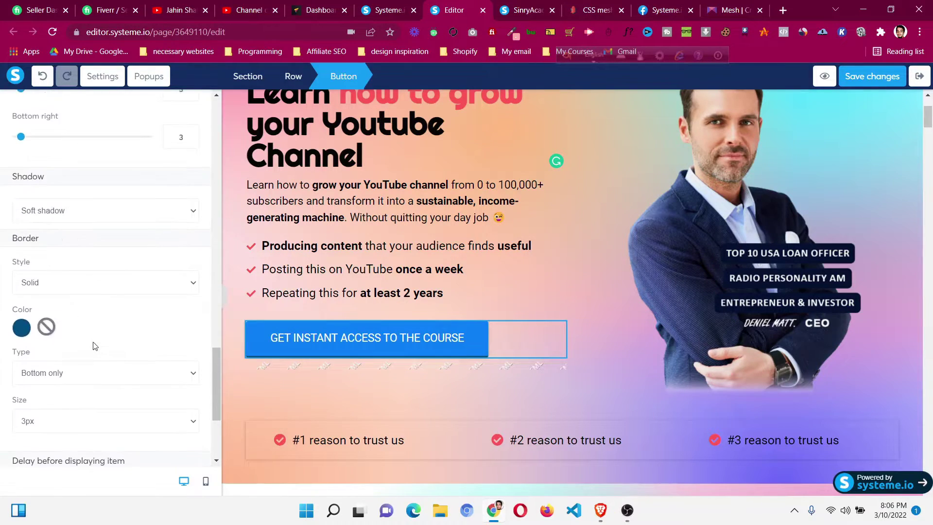
scroll(95, 346, down, 3)
scroll(88, 345, down, 4)
scroll(83, 346, up, 2)
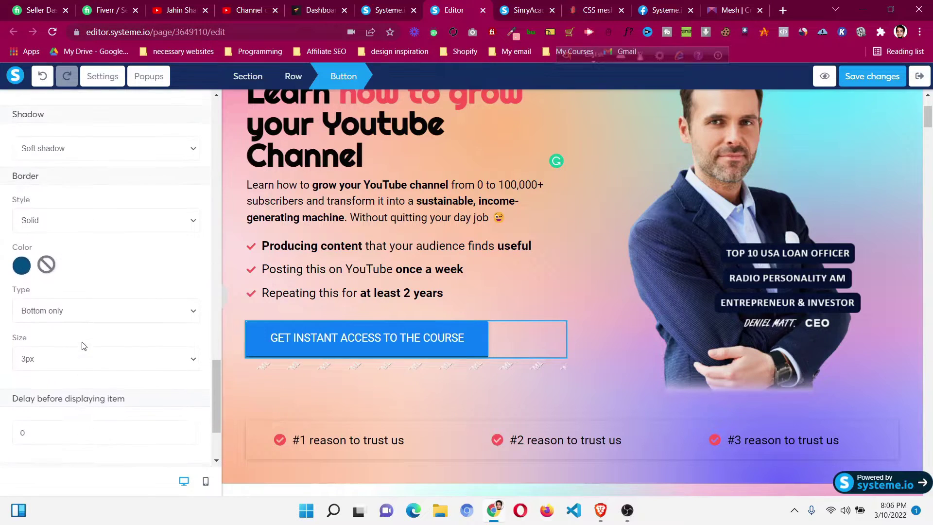
scroll(84, 346, up, 1)
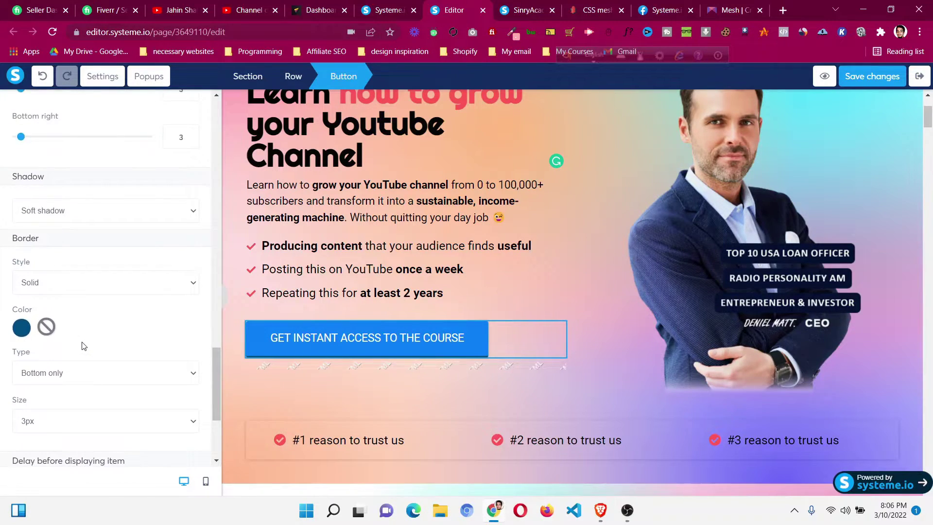
scroll(84, 346, up, 8)
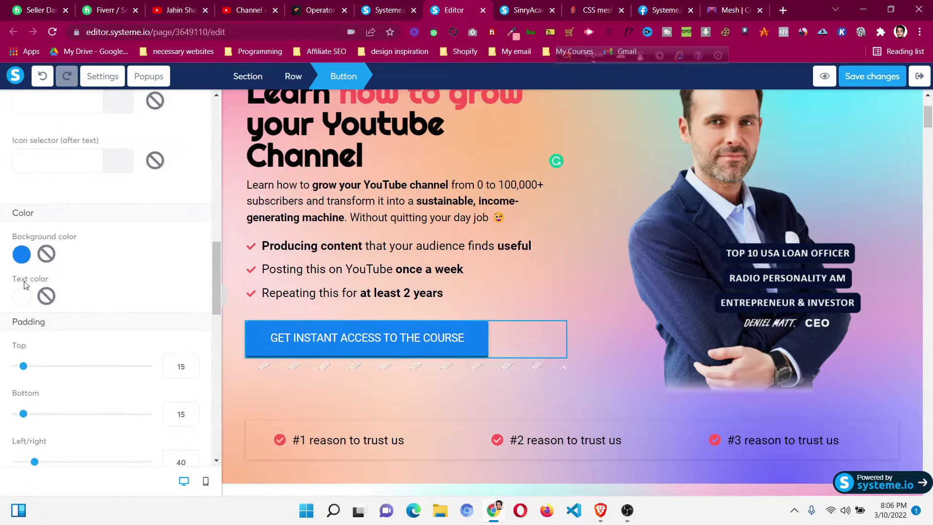
click(46, 254)
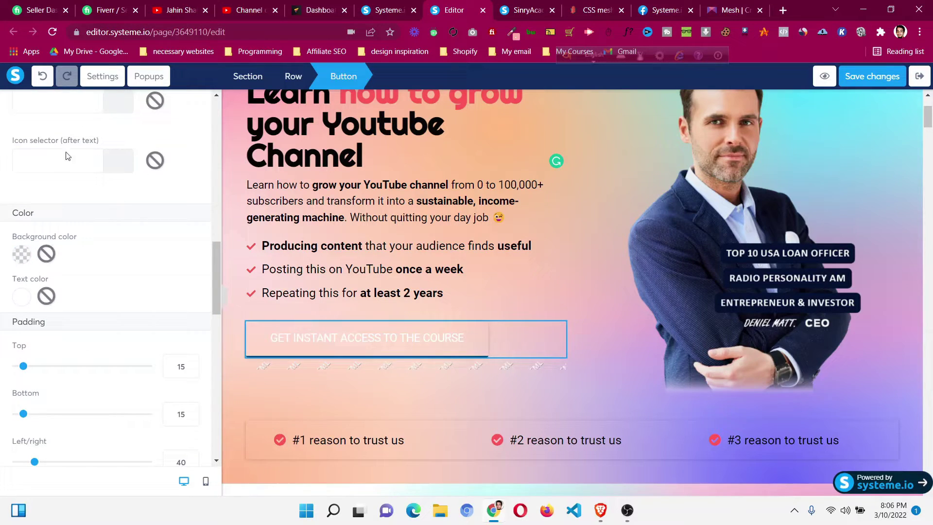
scroll(43, 202, up, 10)
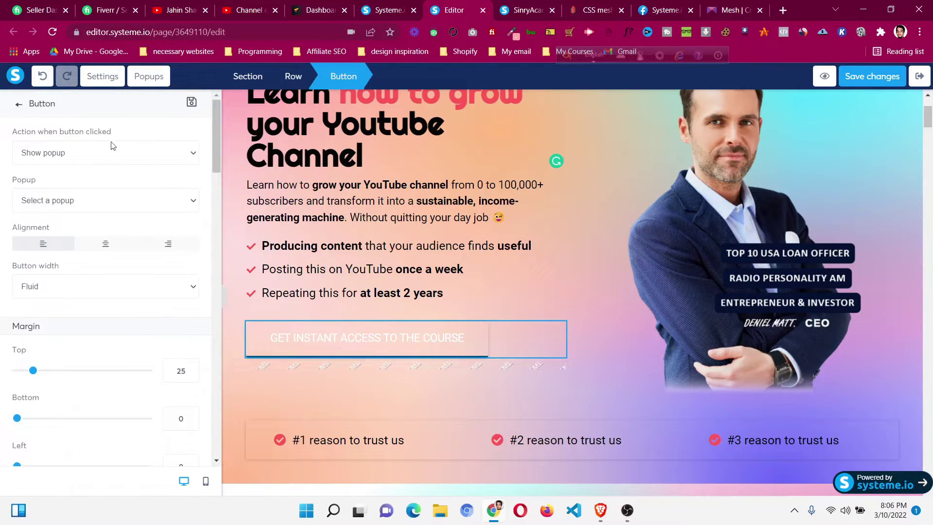
click(392, 360)
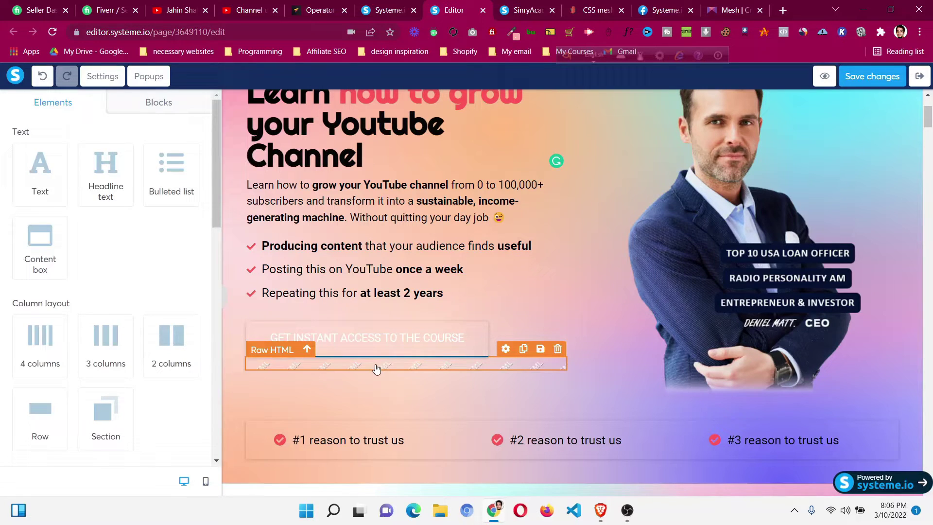
Add an empty #button-bd30afcd rule after the last rule in the Raw HTML style code
click(376, 369)
click(31, 166)
click(325, 248)
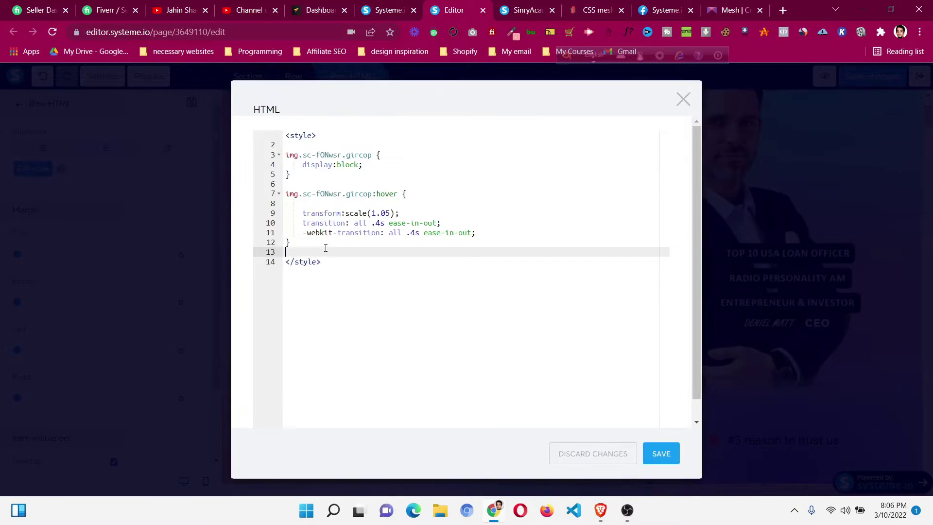
click(328, 242)
key(Return)
key(Return)
key(Return)
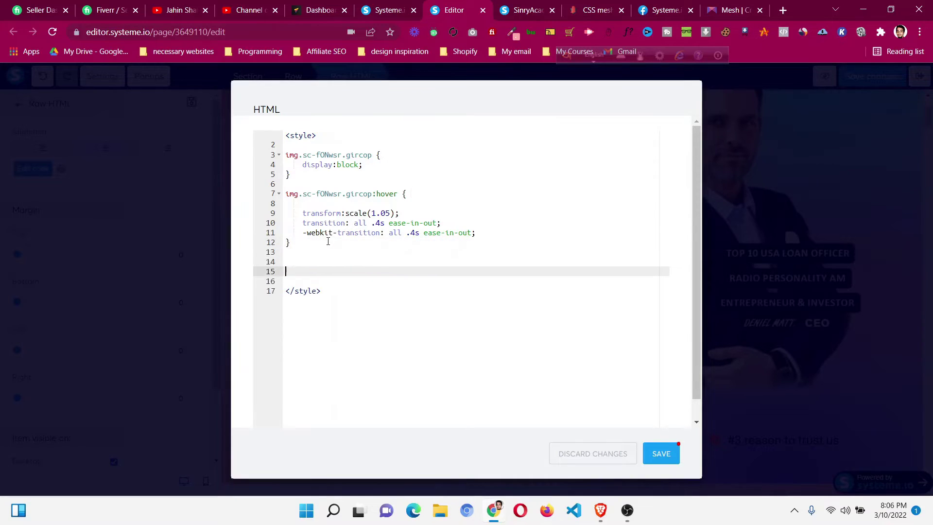
key(Up)
key(ctrl+v)
key(Home)
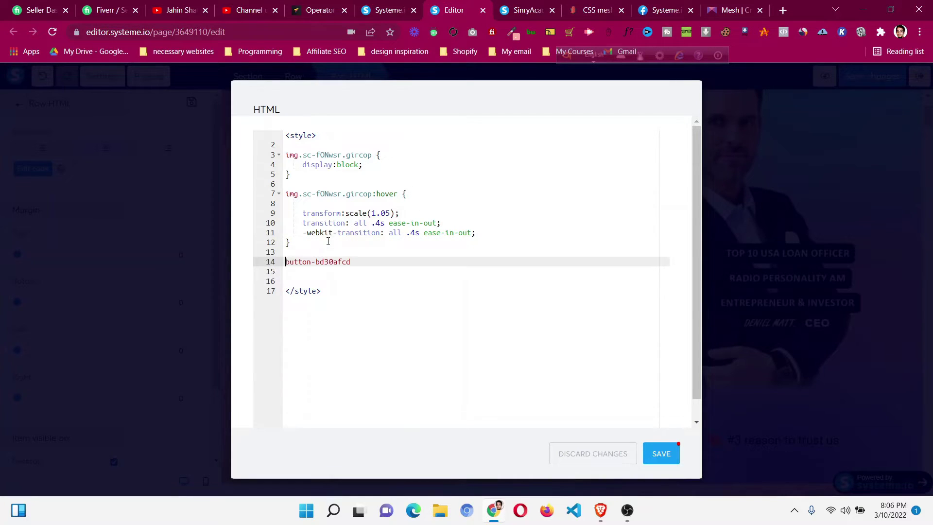
text(#)
key(End)
text({})
key(Left)
key(Return)
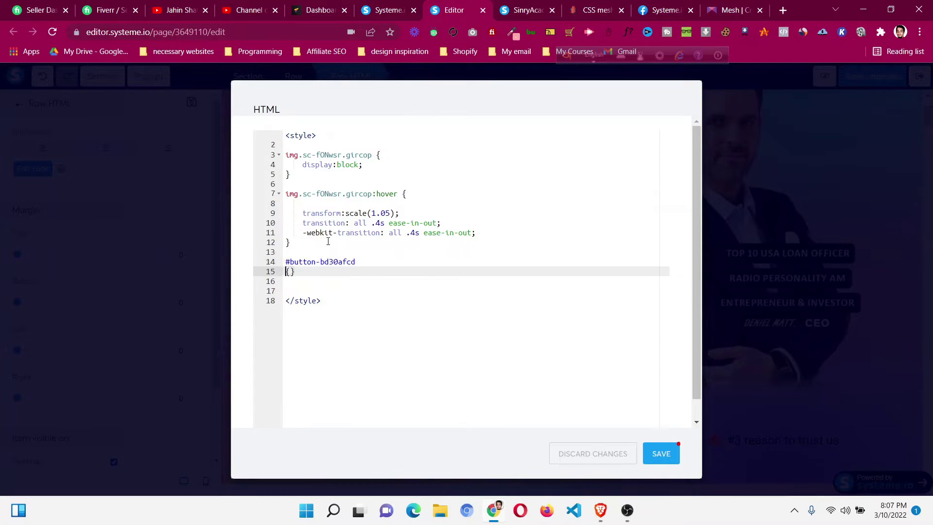
key(Return)
key(Return)
key(Right)
key(Return)
key(Return)
key(Up)
key(Up)
key(Left)
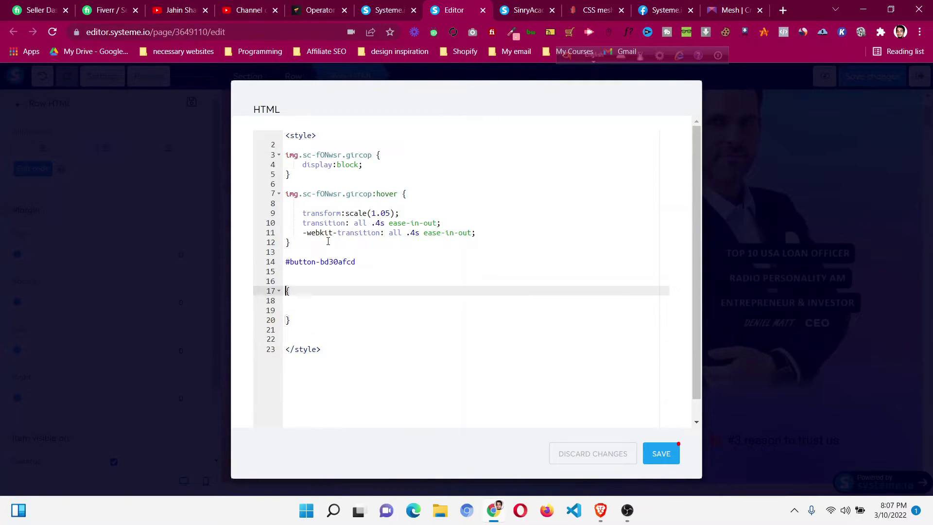
key(BackSpace)
key(BackSpace)
key(BackSpace)
key(Down)
key(Return)
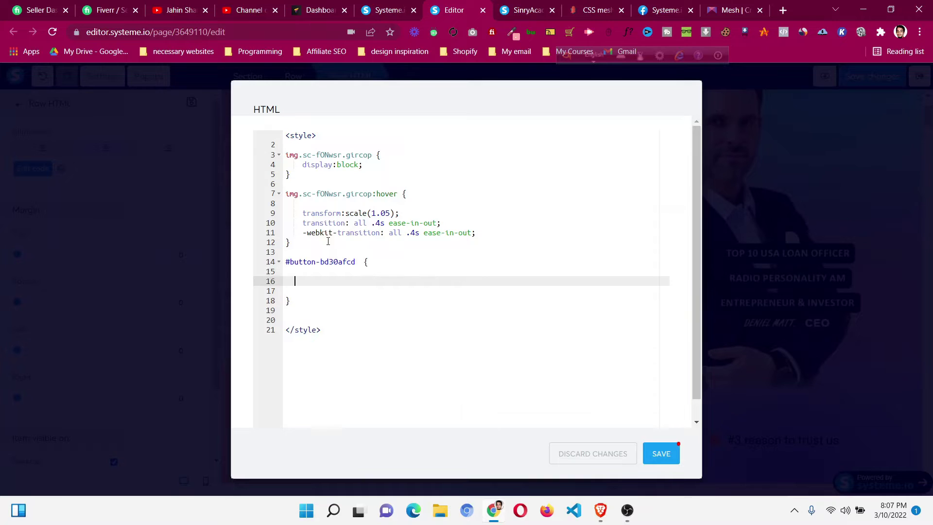
Paste the CSS Hero Mesher gradient CSS inside the #button-bd30afcd rule and save the code
click(729, 10)
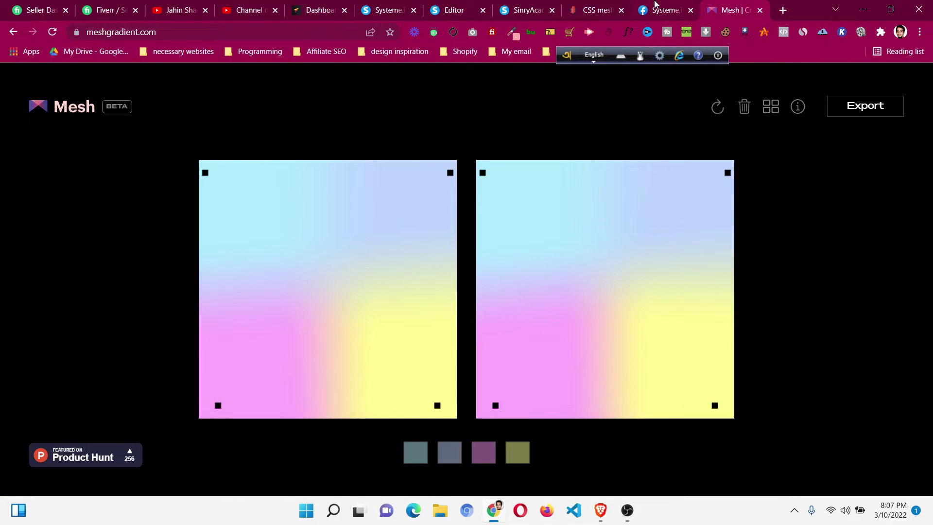
click(600, 9)
click(893, 474)
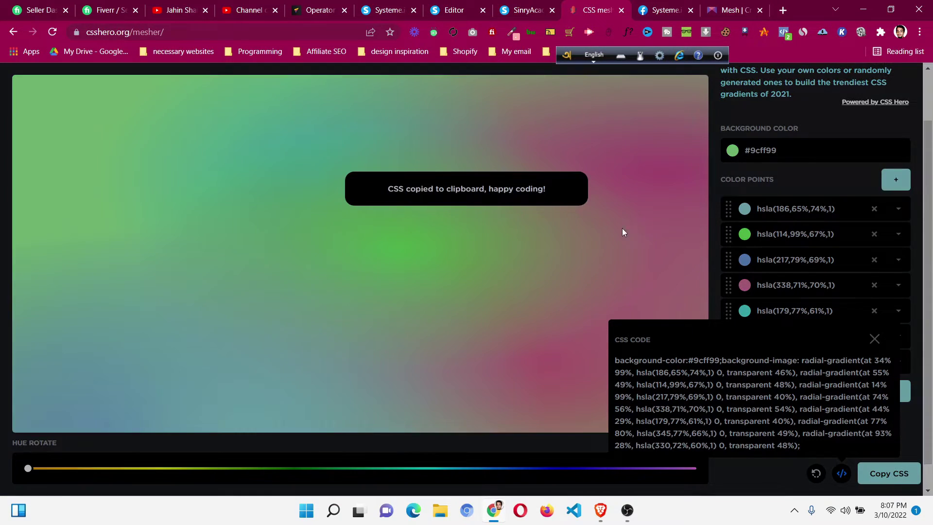
click(450, 10)
key(ctrl+v)
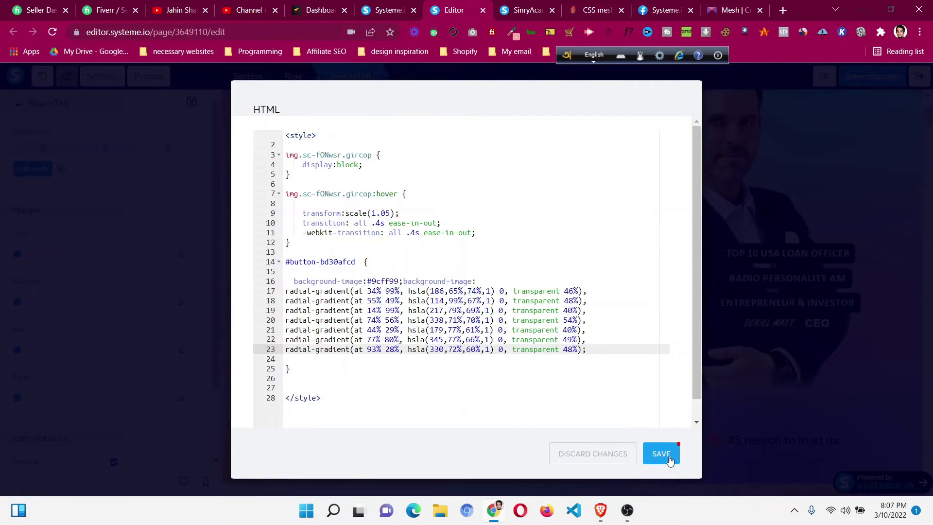
click(670, 460)
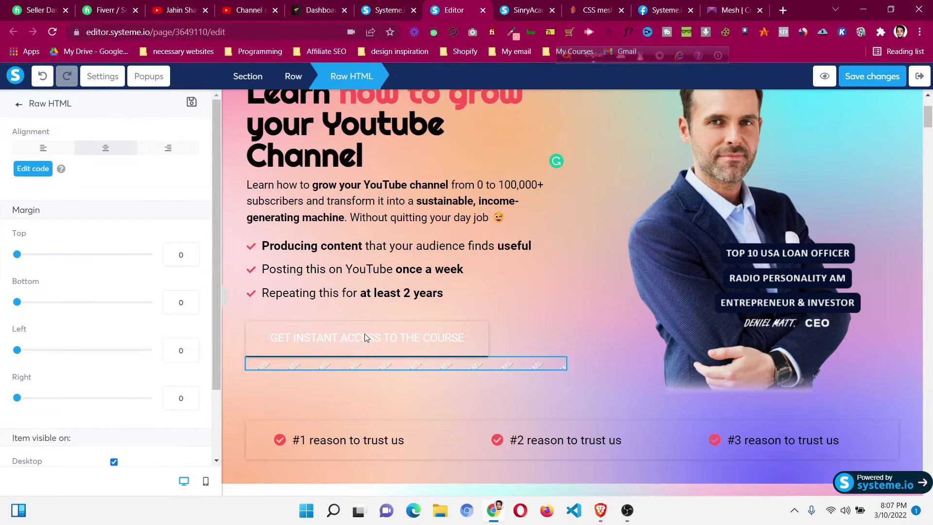
Save the page changes and open a live preview showing the mesh-gradient course button
click(868, 78)
click(874, 82)
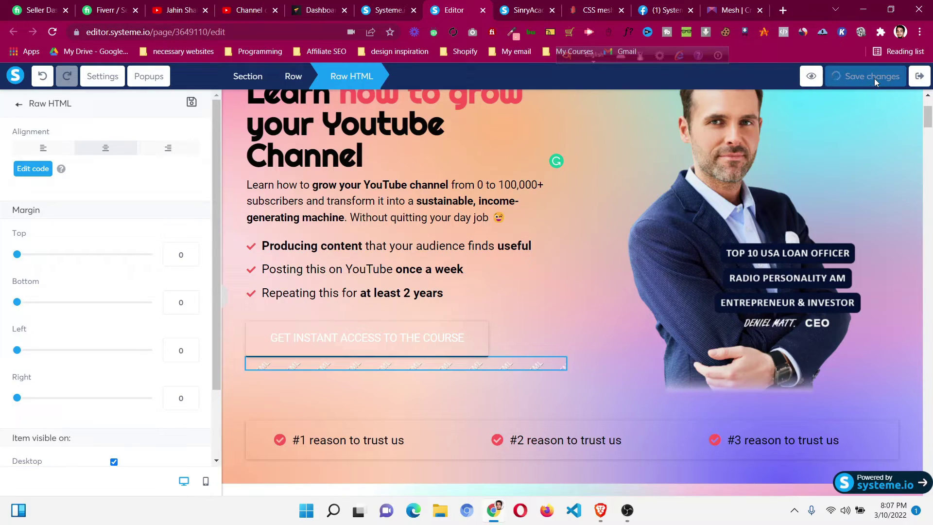
click(818, 79)
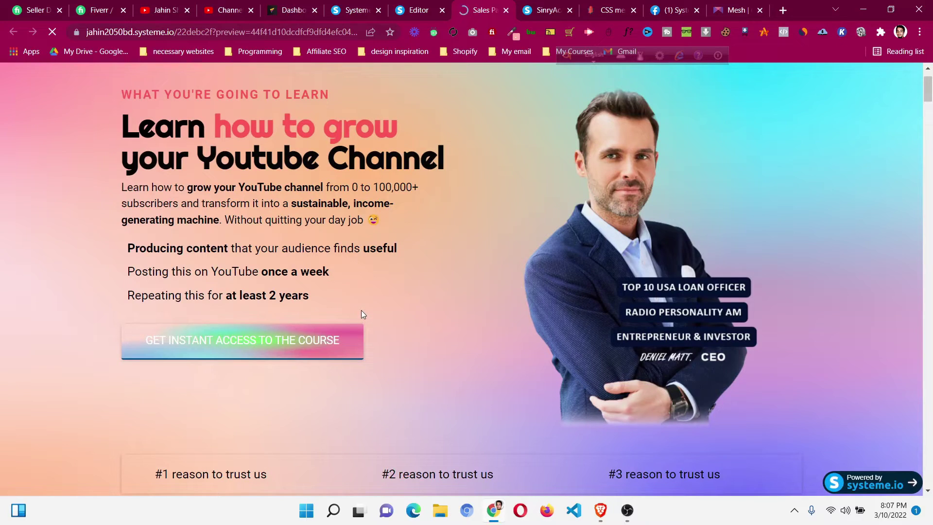
Dismiss the preview's Subscribe popup, review the gradient page, and return to the YouTube channel's videos
scroll(364, 309, down, 3)
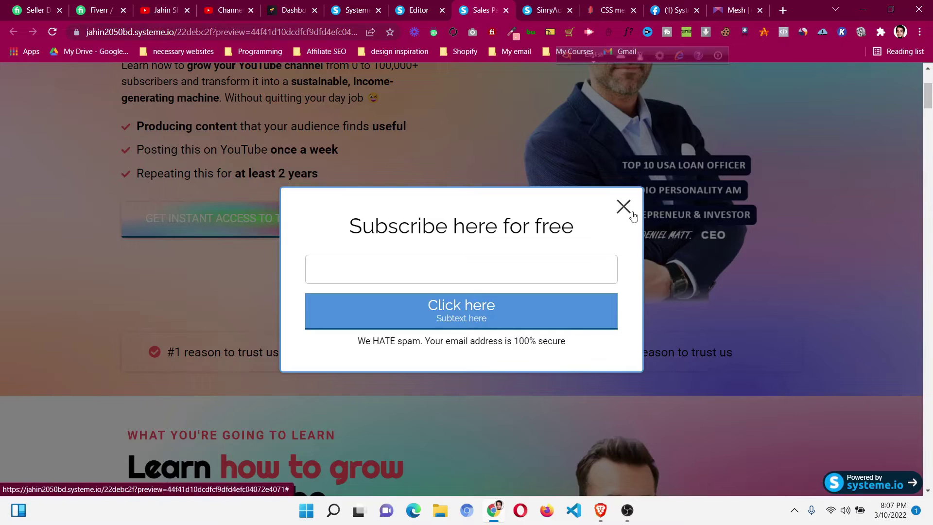
click(624, 207)
scroll(643, 237, up, 3)
scroll(643, 234, up, 1)
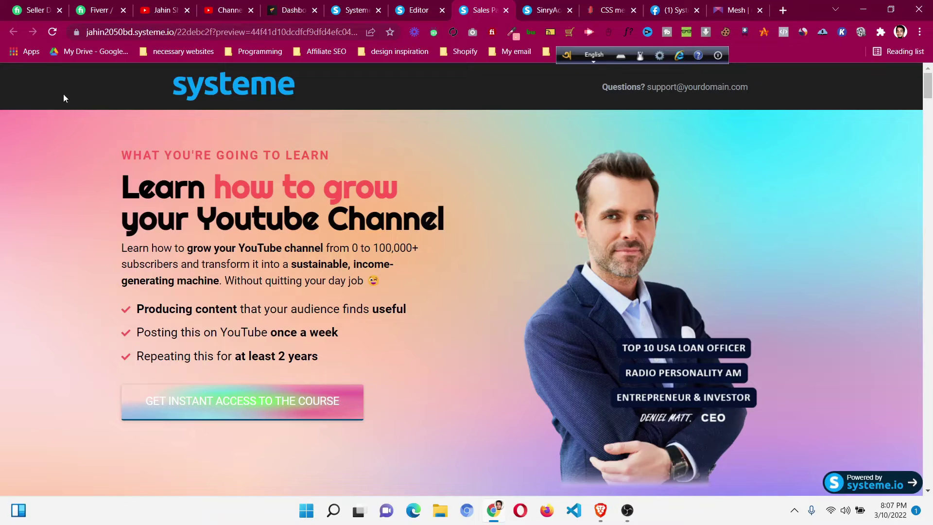
scroll(753, 200, down, 4)
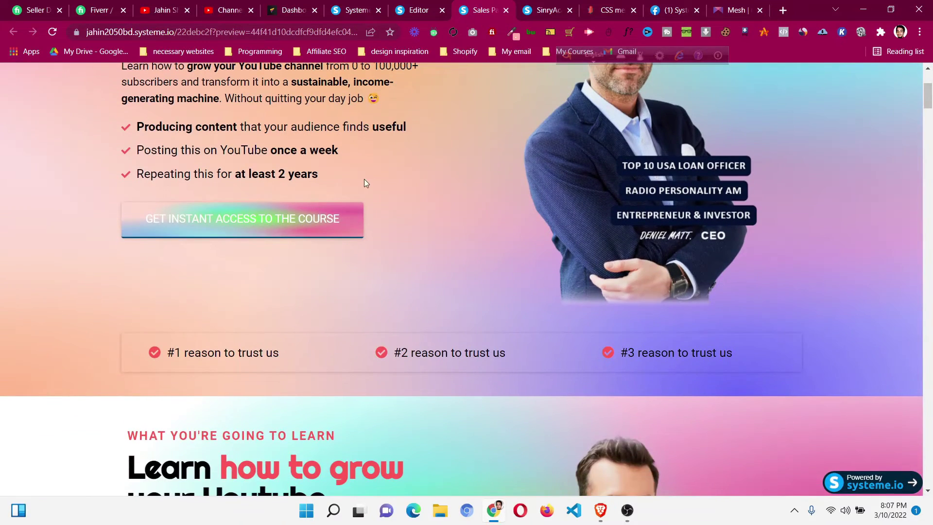
scroll(369, 194, down, 9)
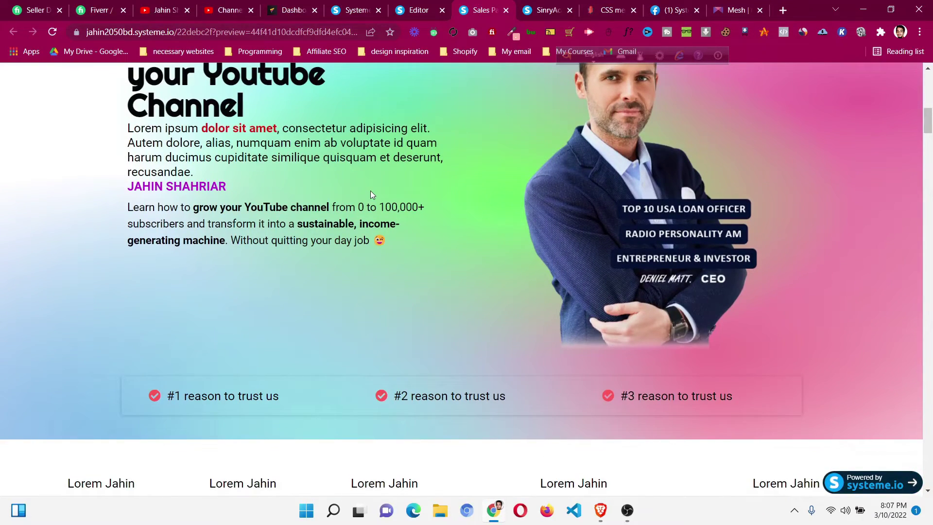
click(409, 6)
View the YouTube channel's playlists, then go back to the Systeme.io page editor
click(162, 5)
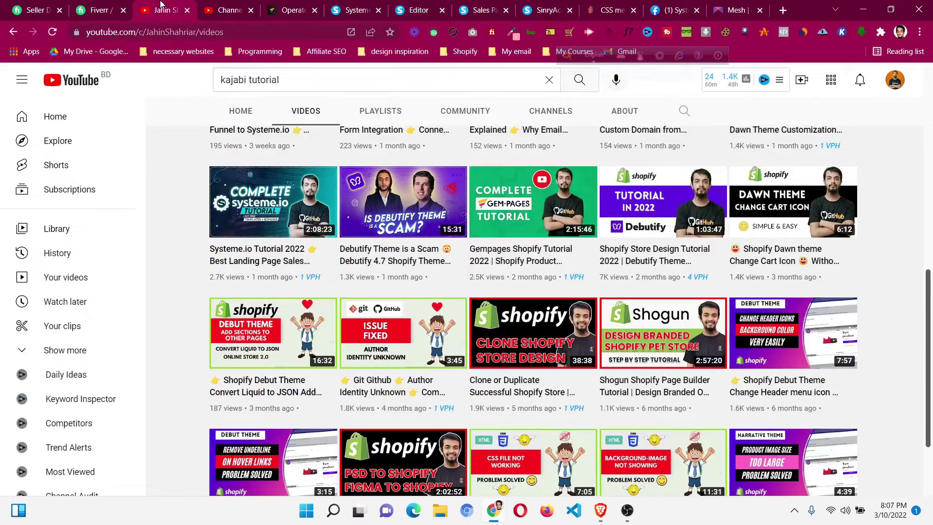
click(380, 111)
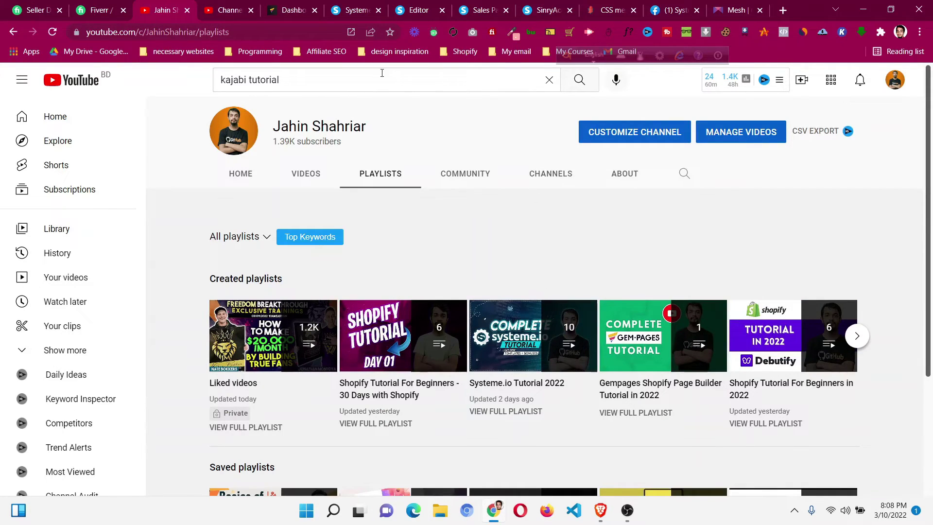
click(361, 5)
click(412, 6)
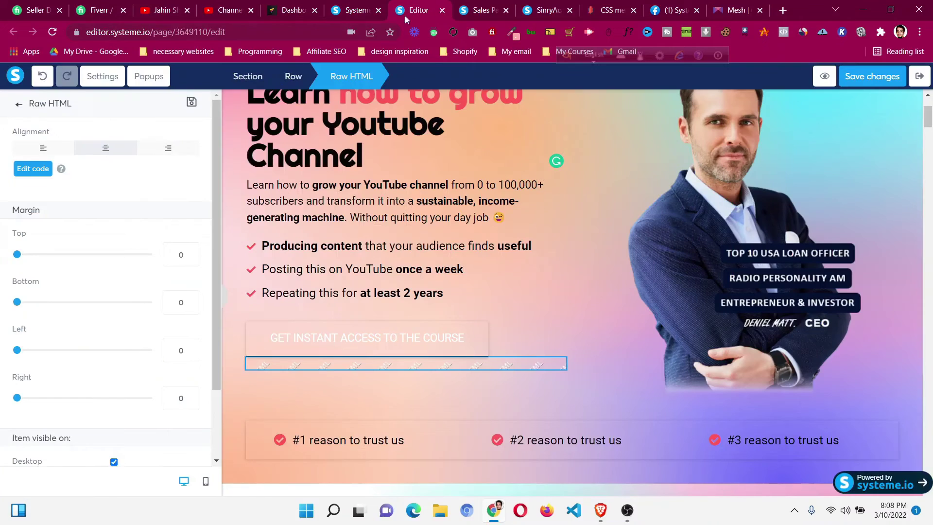
click(381, 308)
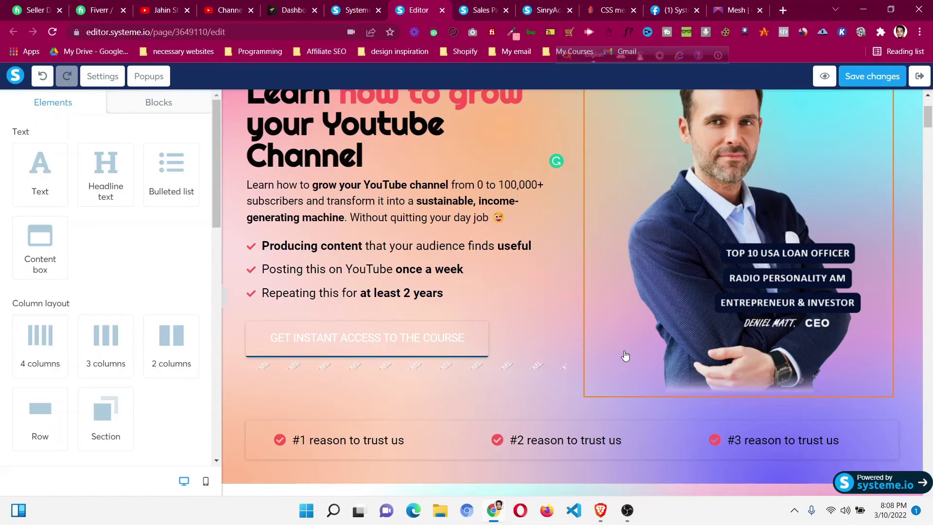
scroll(625, 357, up, 3)
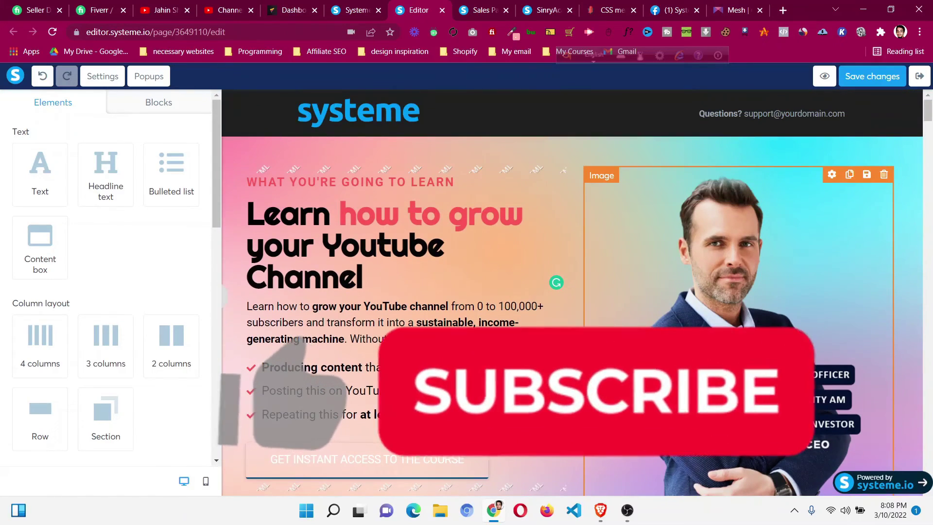